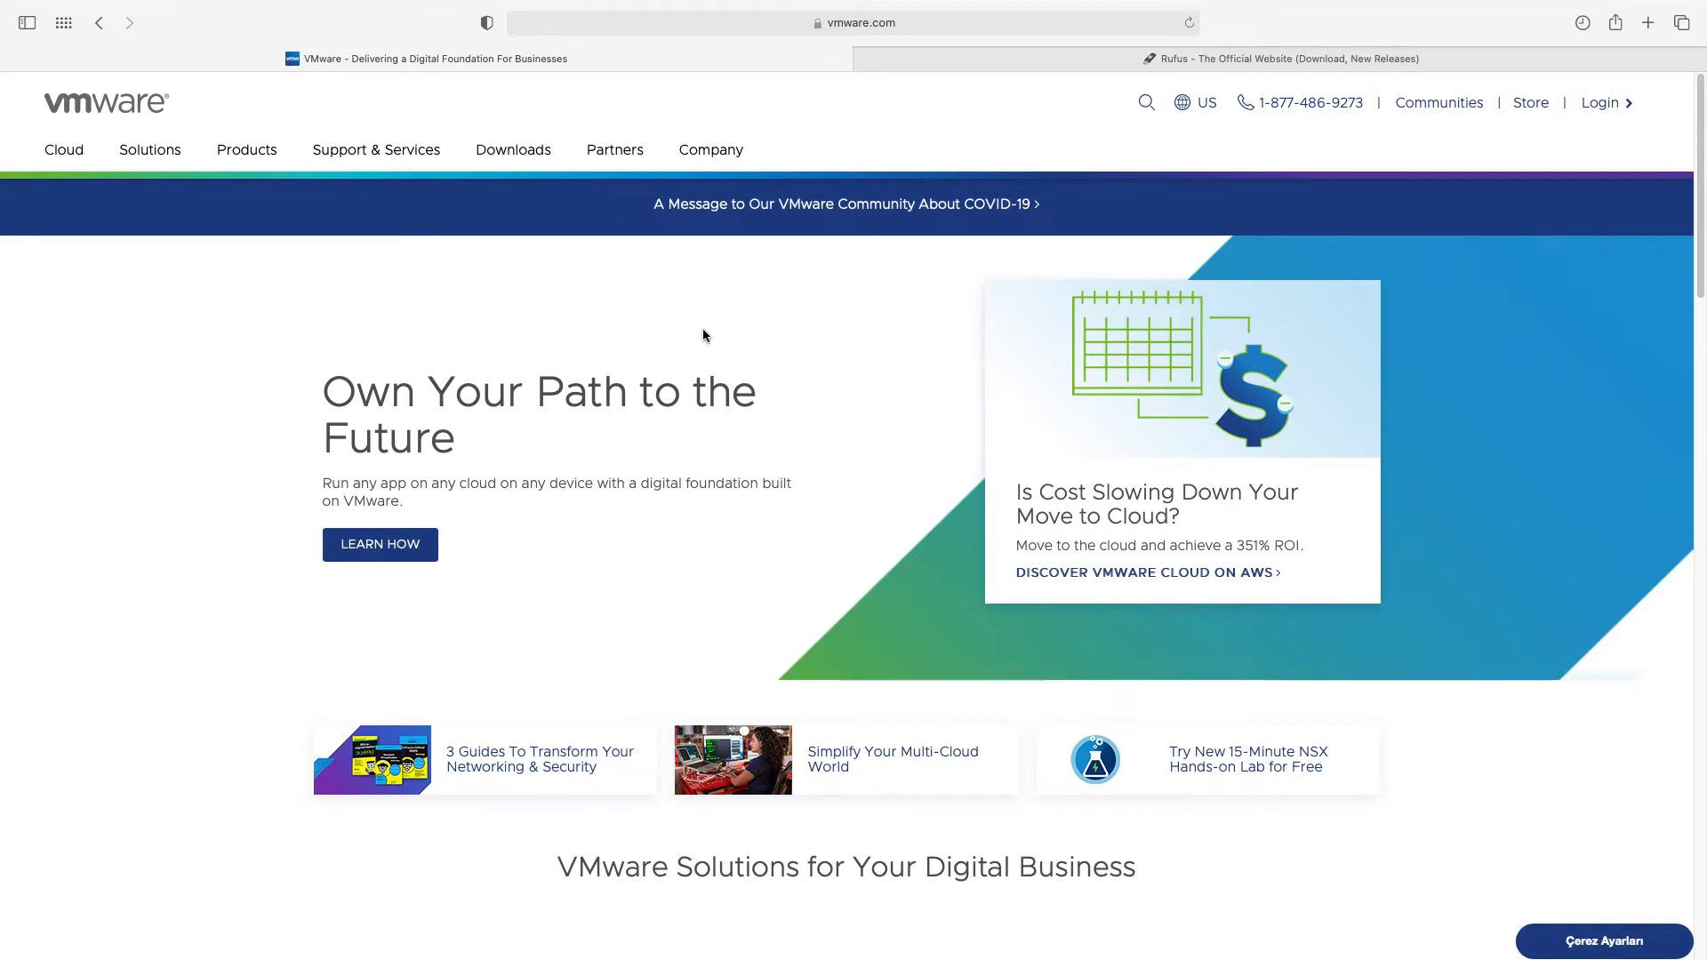
Open the vSphere product downloads from the VMware Downloads menu
left_click(514, 153)
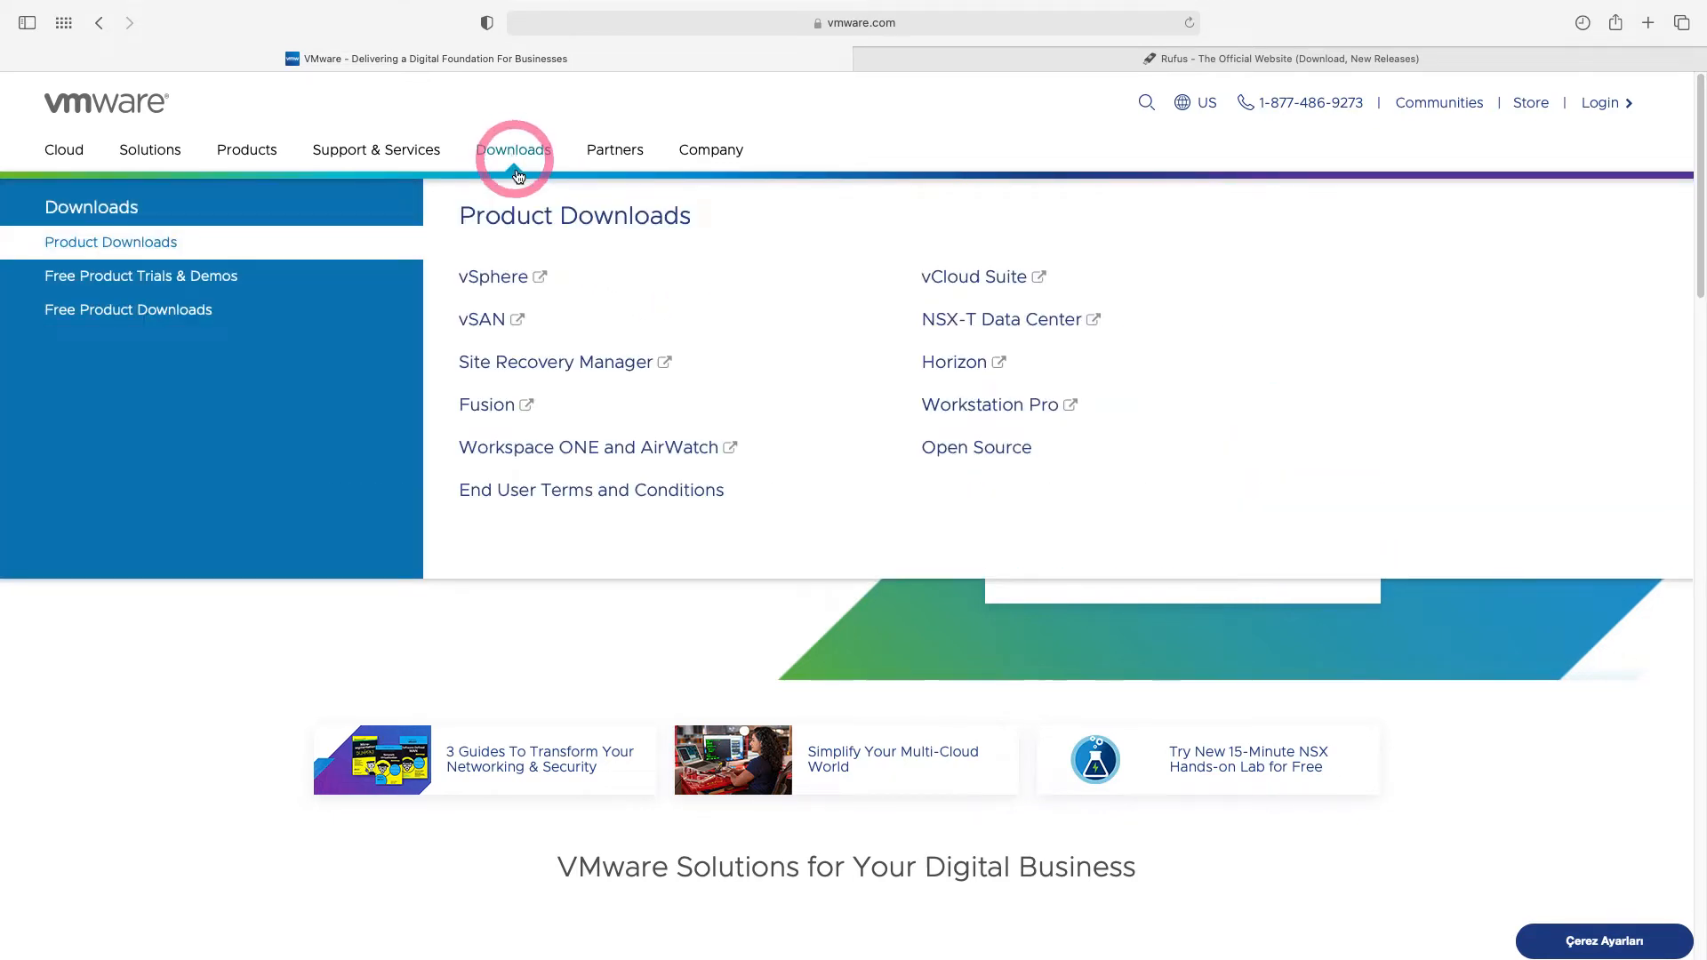
left_click(504, 280)
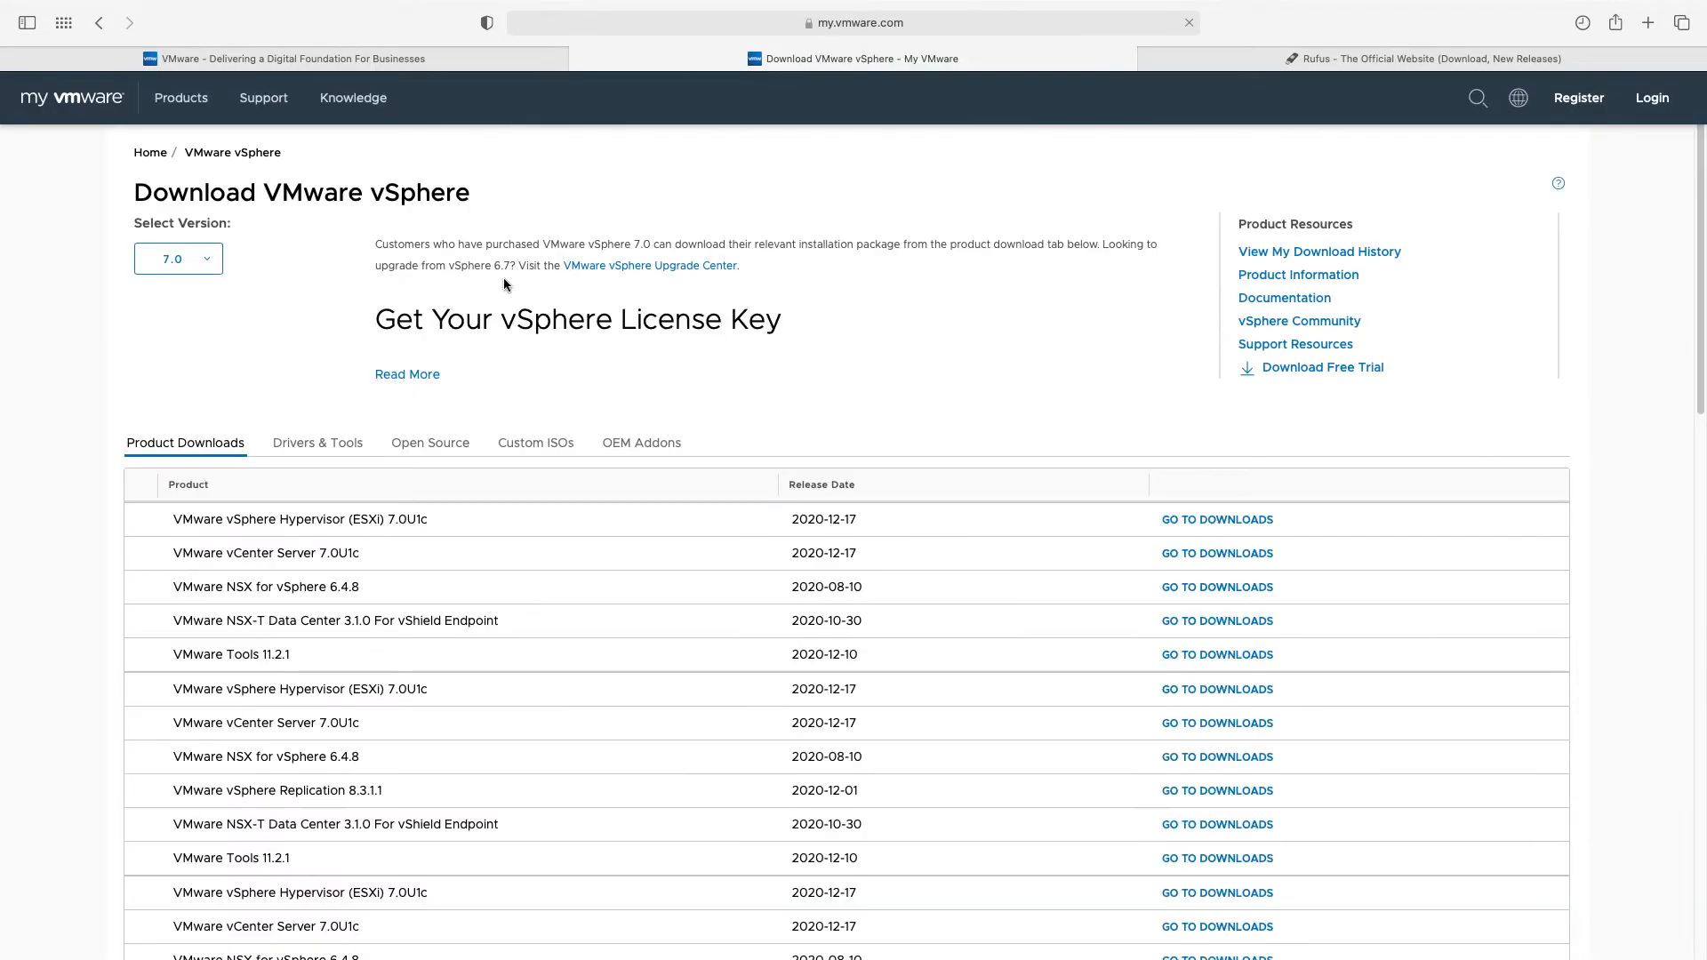
Open the VMware vSphere Hypervisor (ESXi) 7.0U1c download page
left_click(1226, 566)
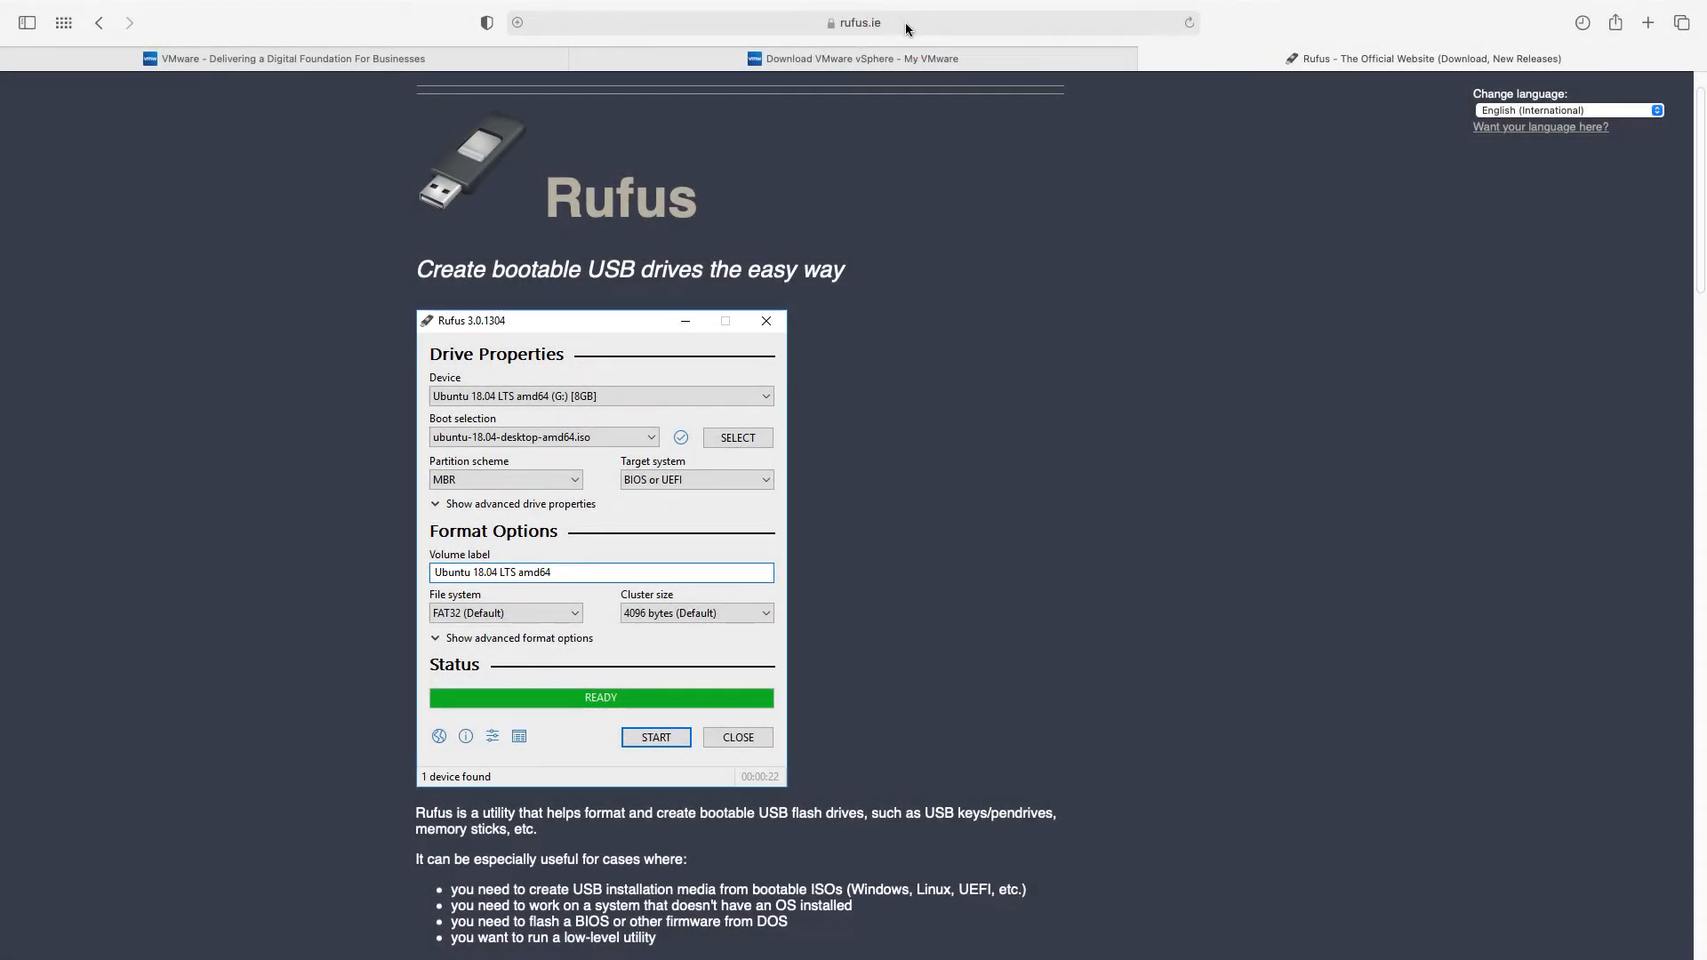
Scroll down the rufus.ie page toward its Download section
scroll(913, 458, "down", 3)
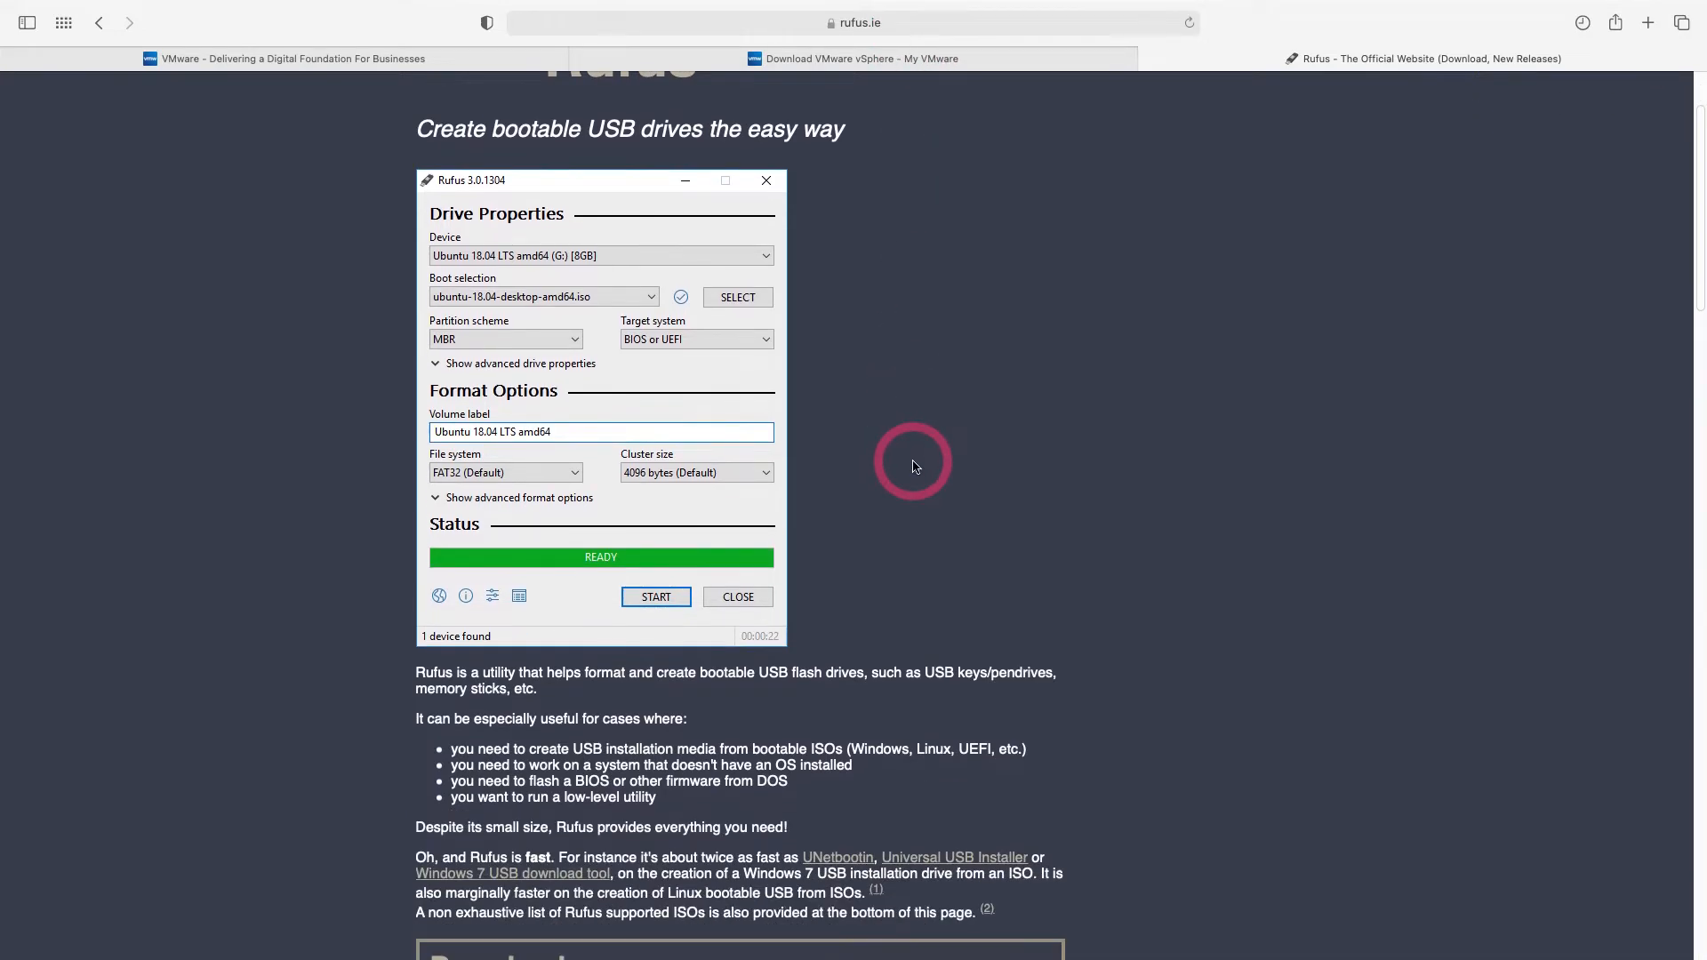
scroll(916, 466, "down", 8)
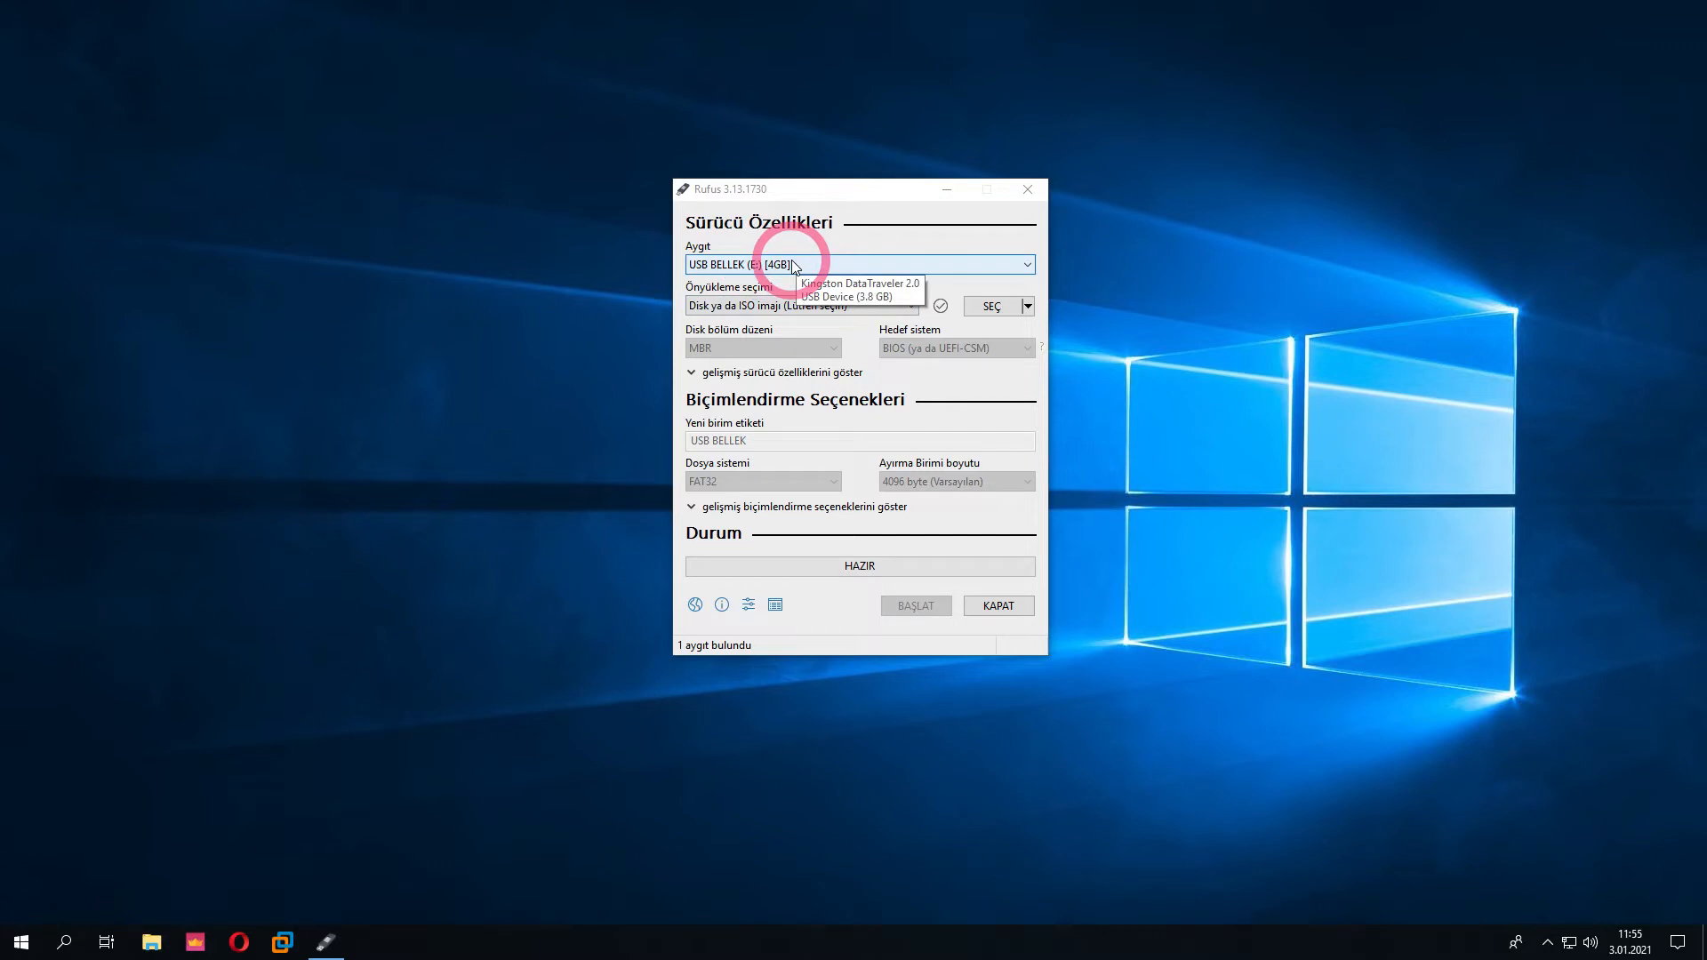
Load the VMware ESXi installer ISO from İndirilenler into Rufus for USB drive E:
left_click(992, 308)
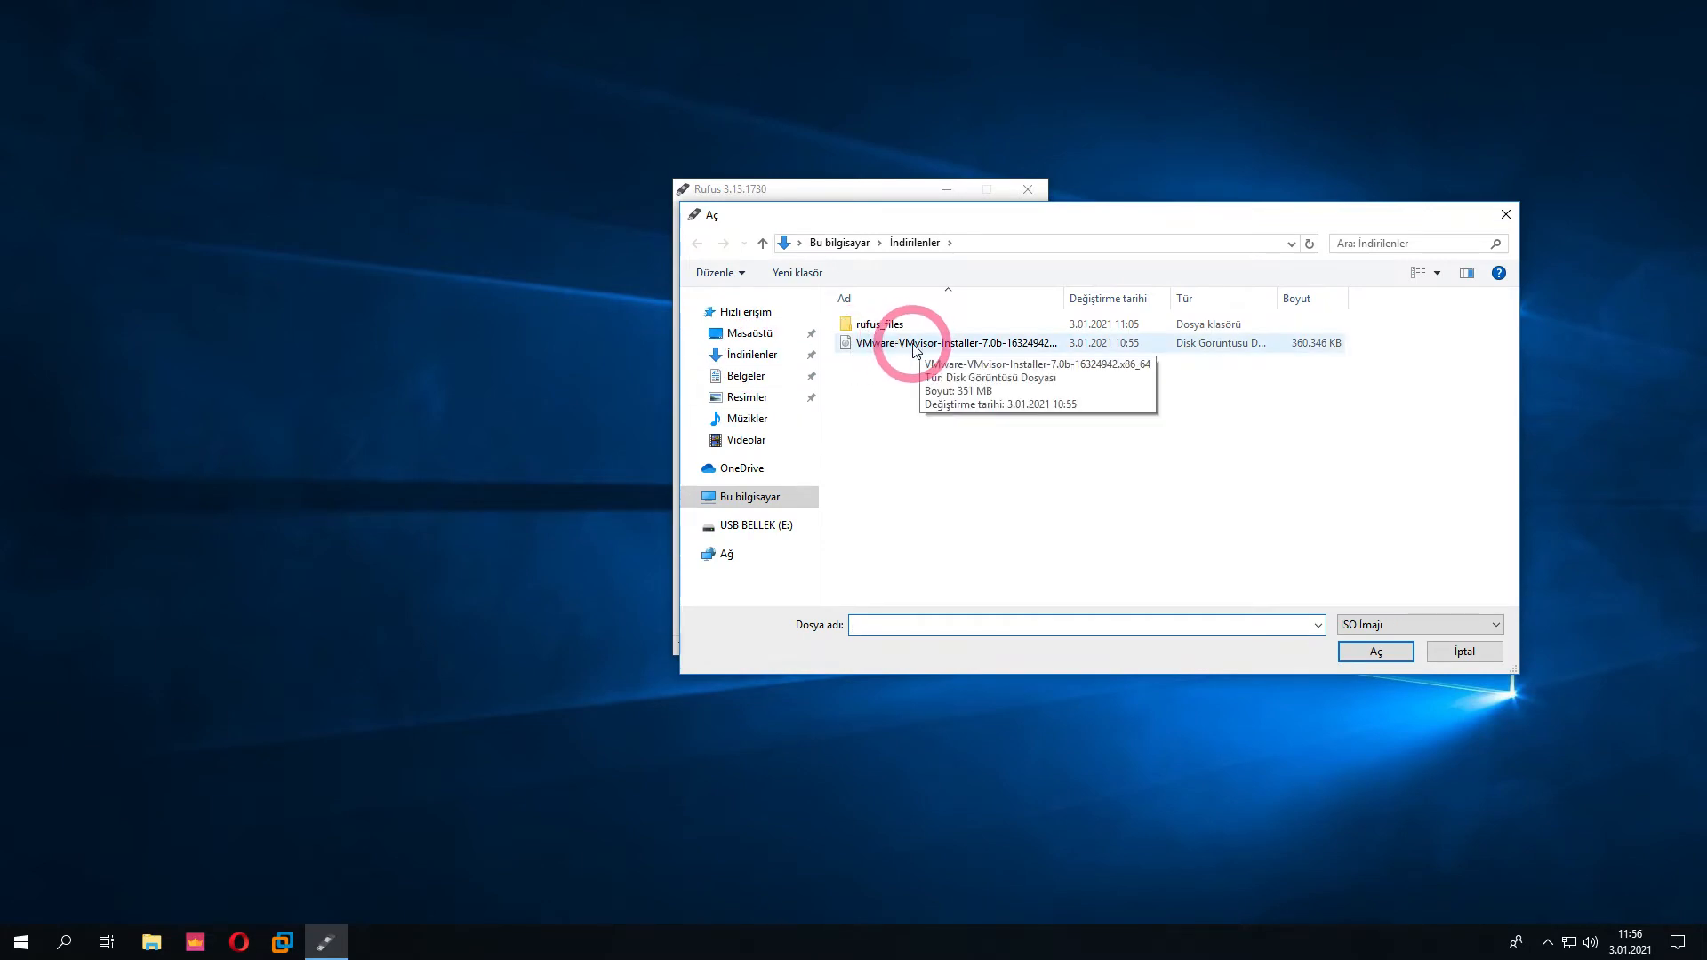
left_click(914, 347)
left_click(1375, 653)
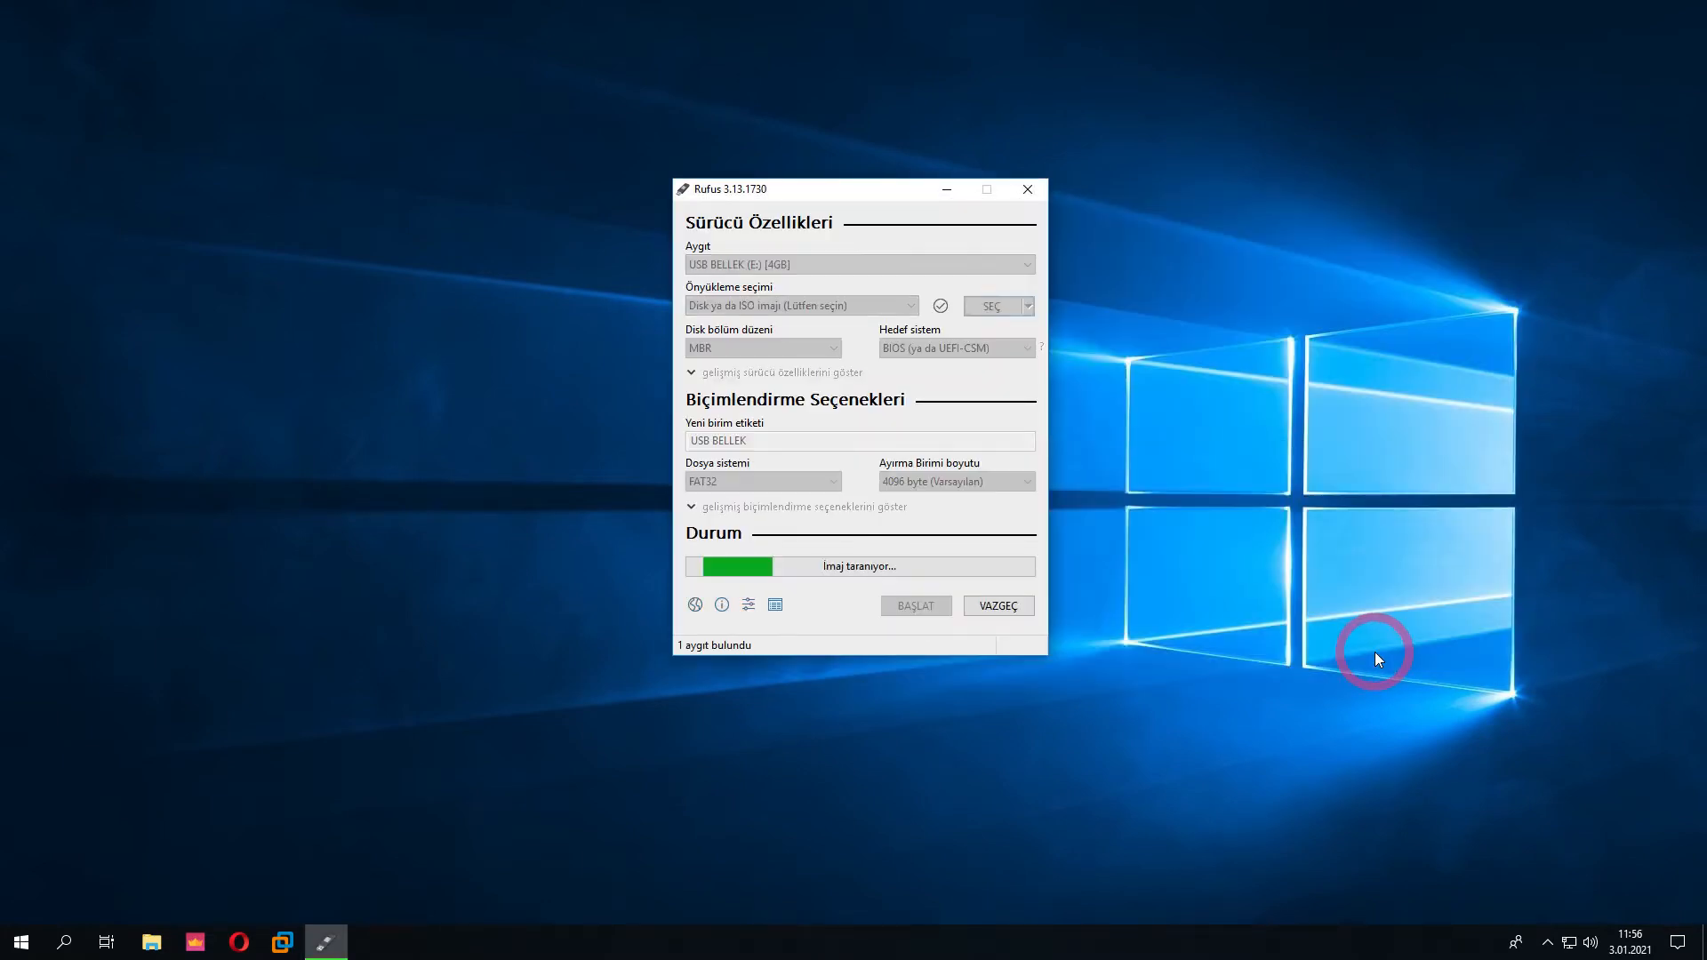
Write the ISO to the USB drive, accepting the data-erasure warning
left_click(915, 643)
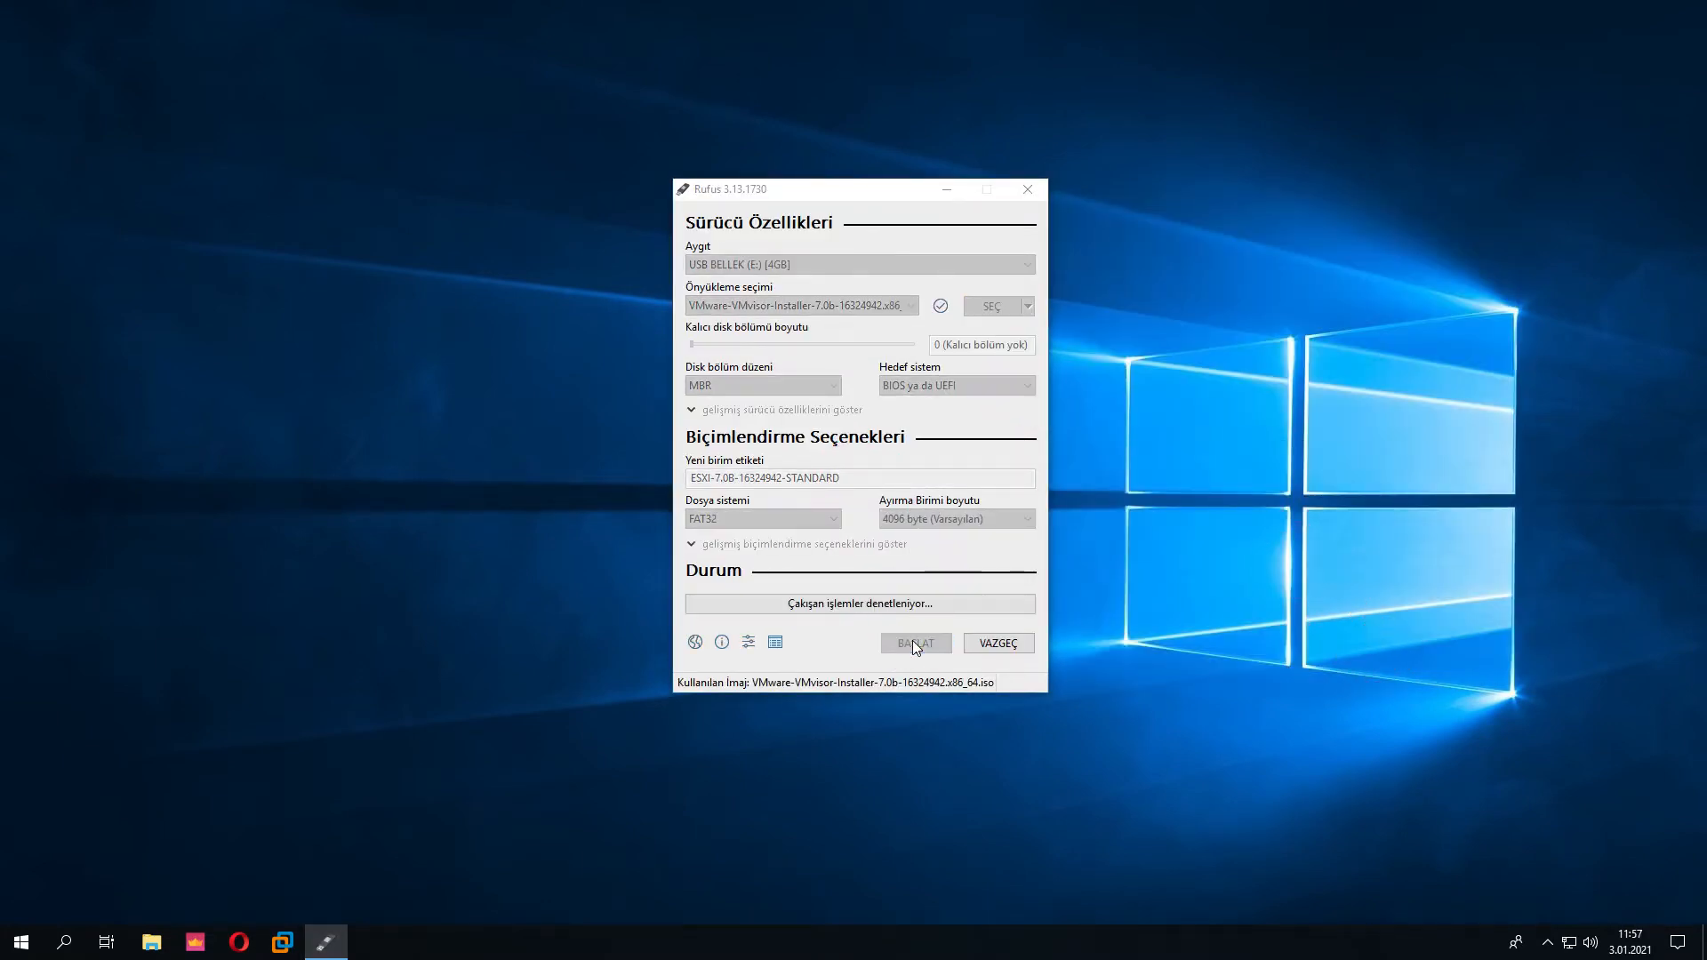
left_click(907, 540)
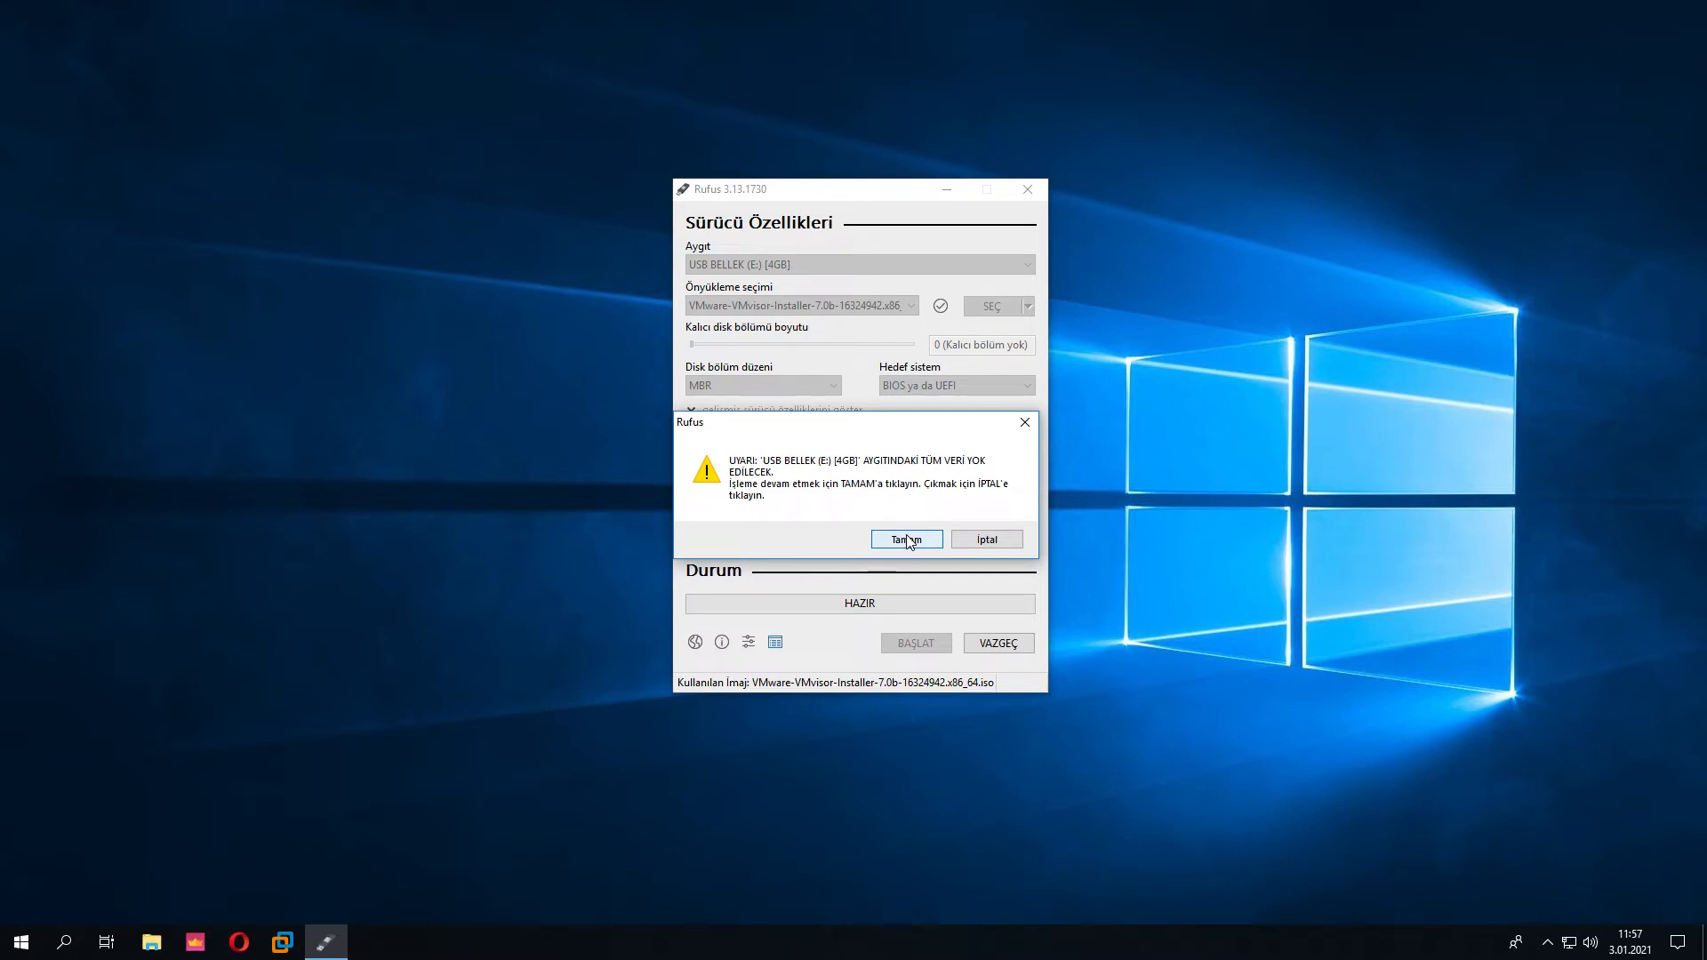
left_click(907, 539)
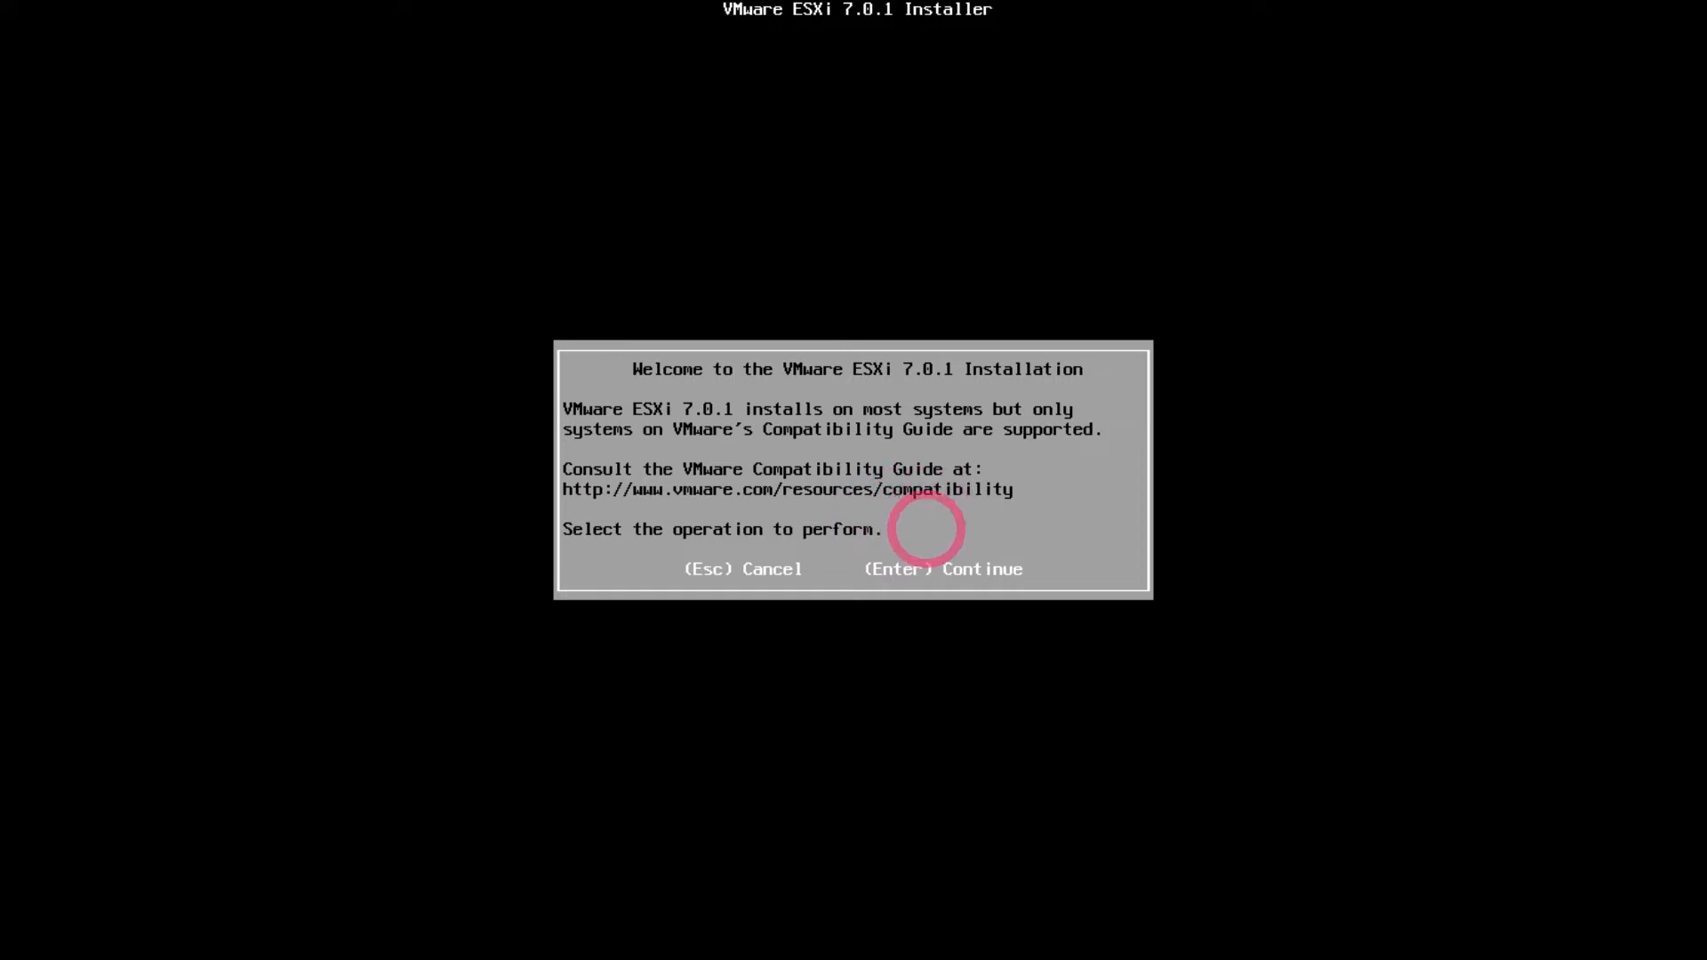
Accept the EULA, target the 142 GiB local disk, and choose the Turkish keyboard layout
key("Return")
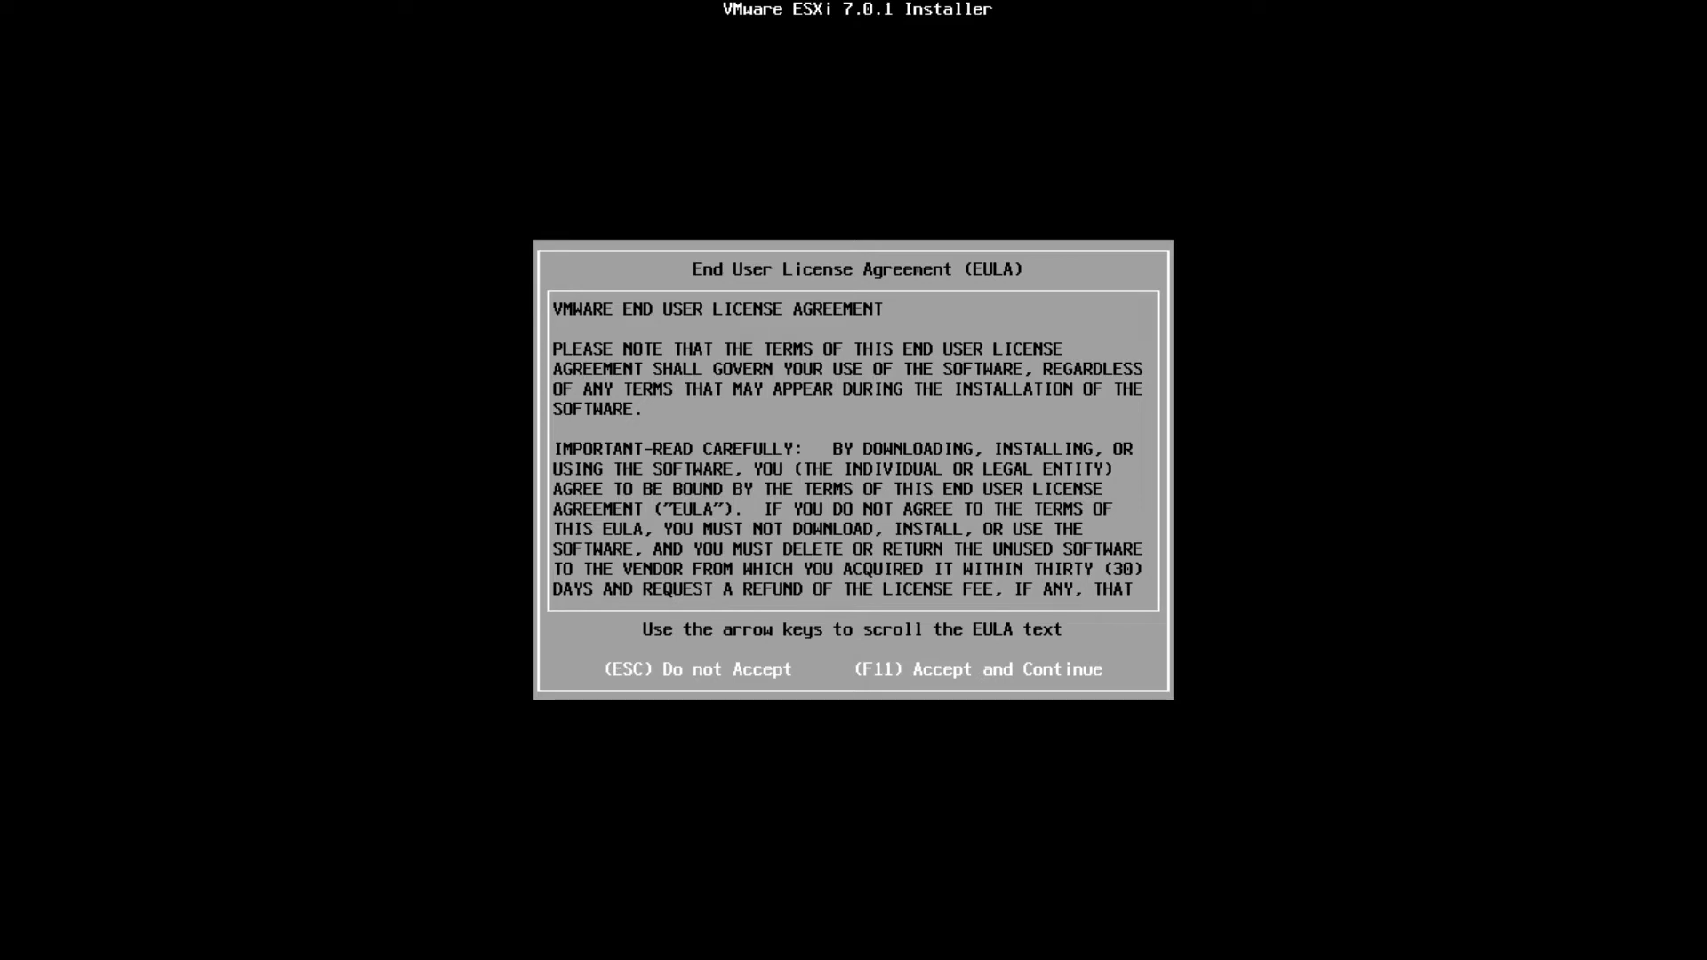
key("F11")
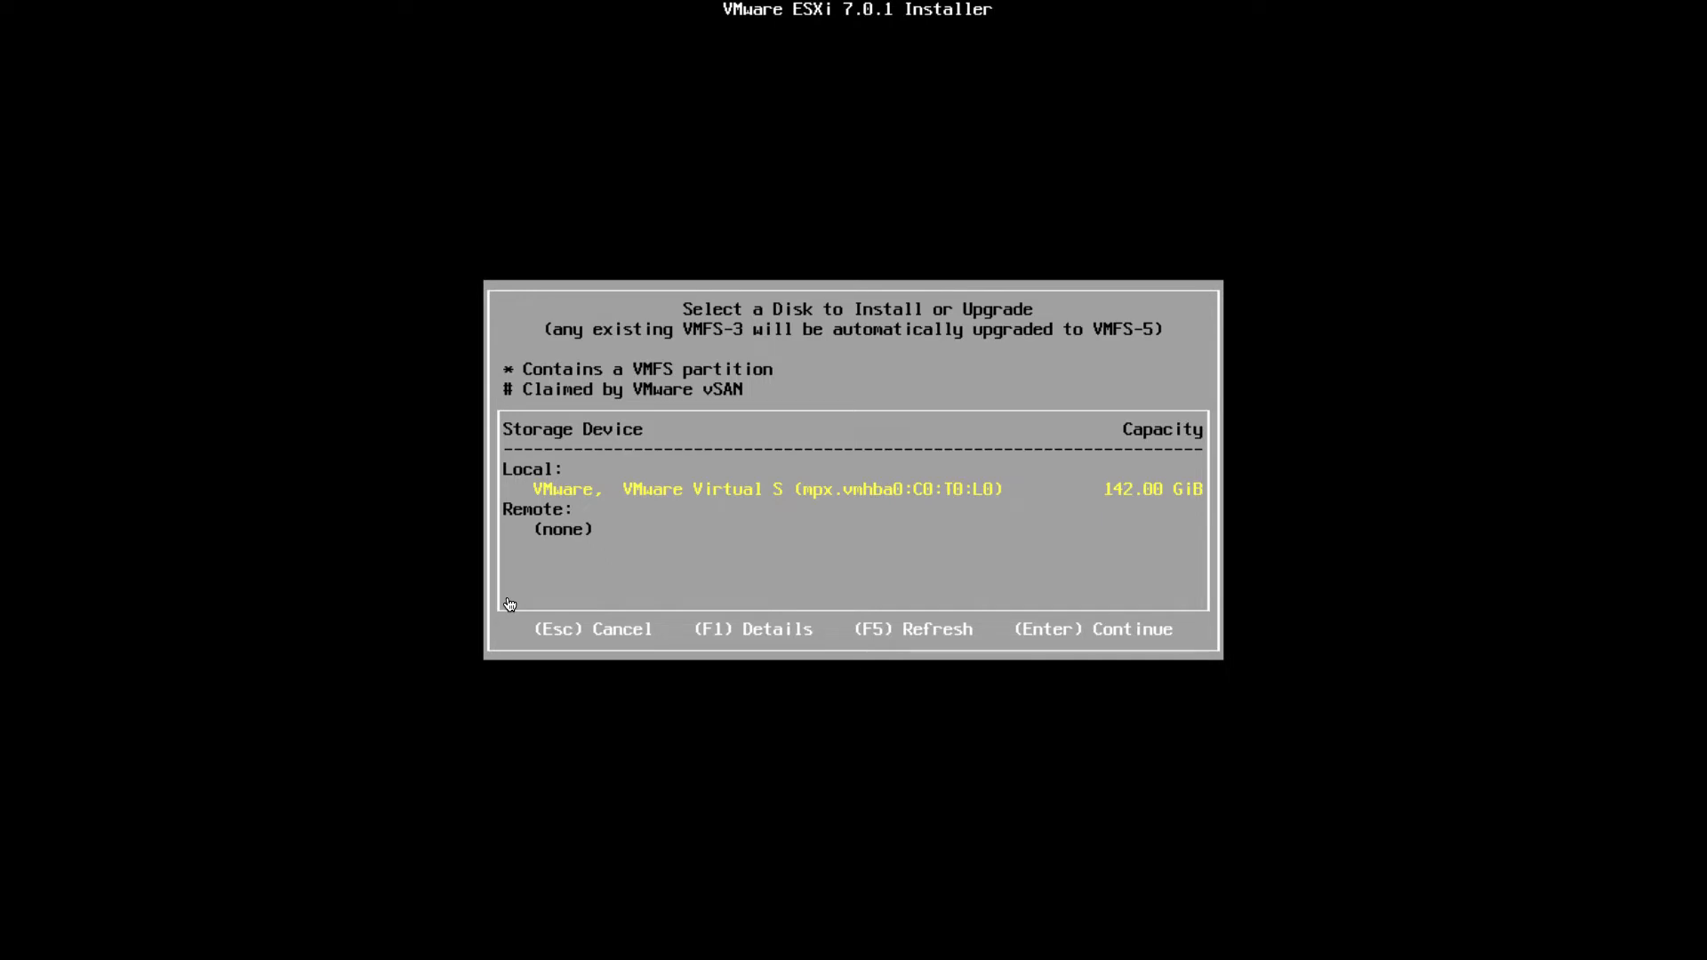
key("Return")
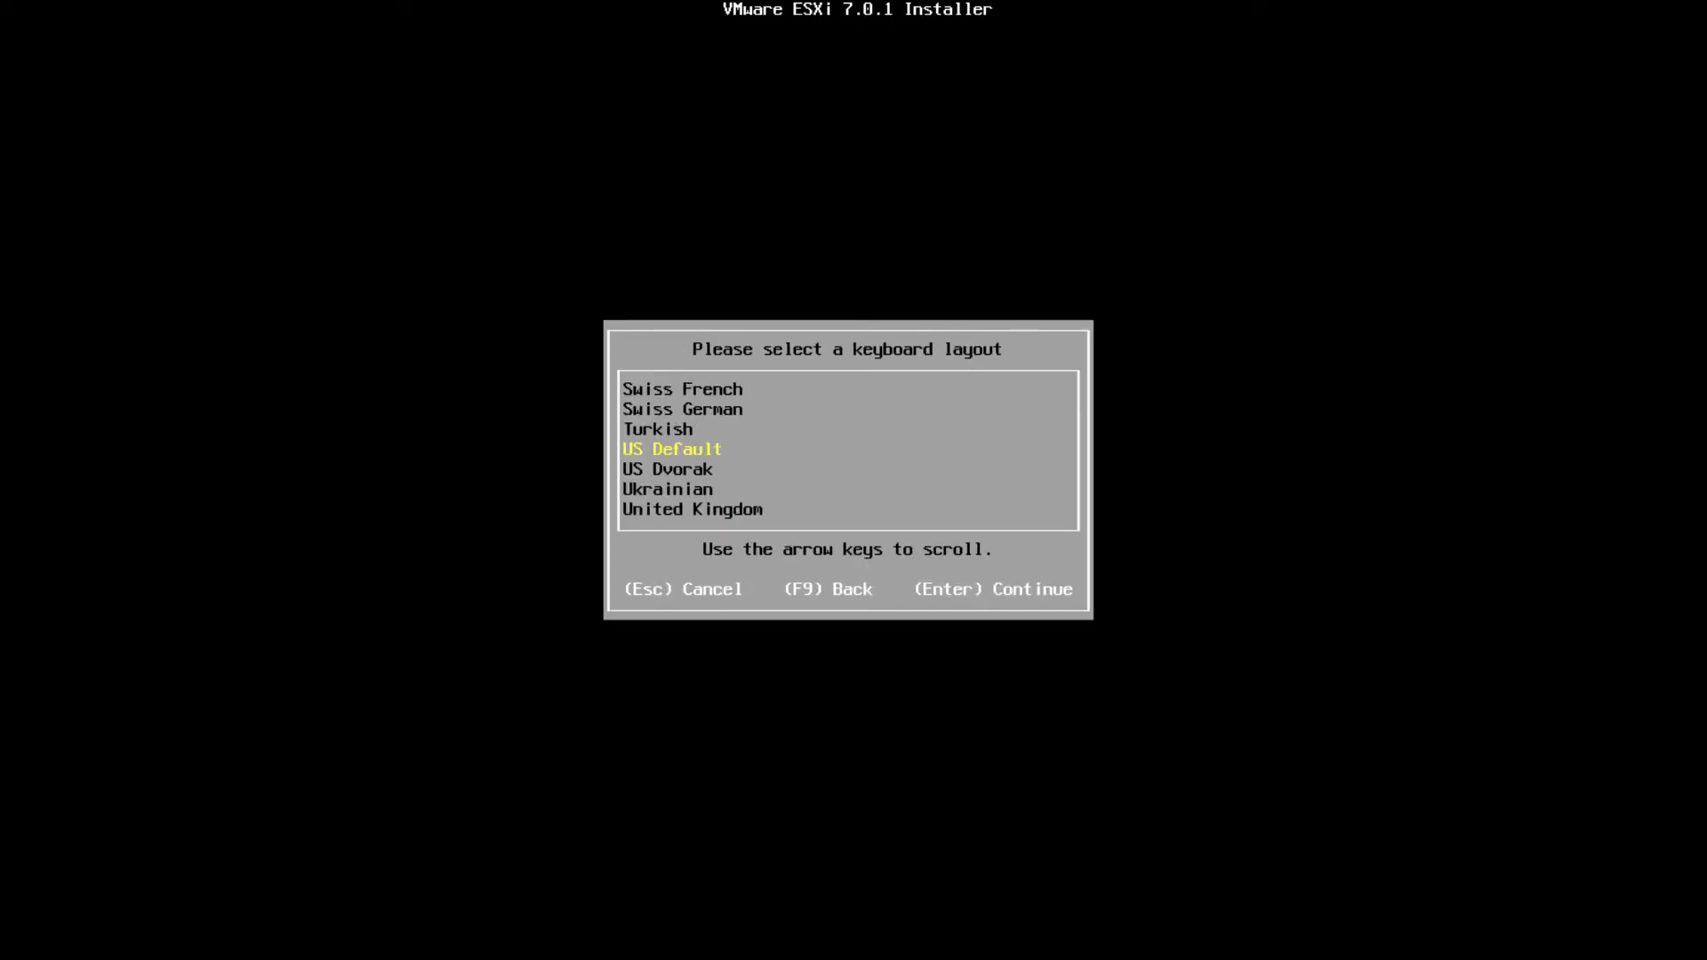
key("Up")
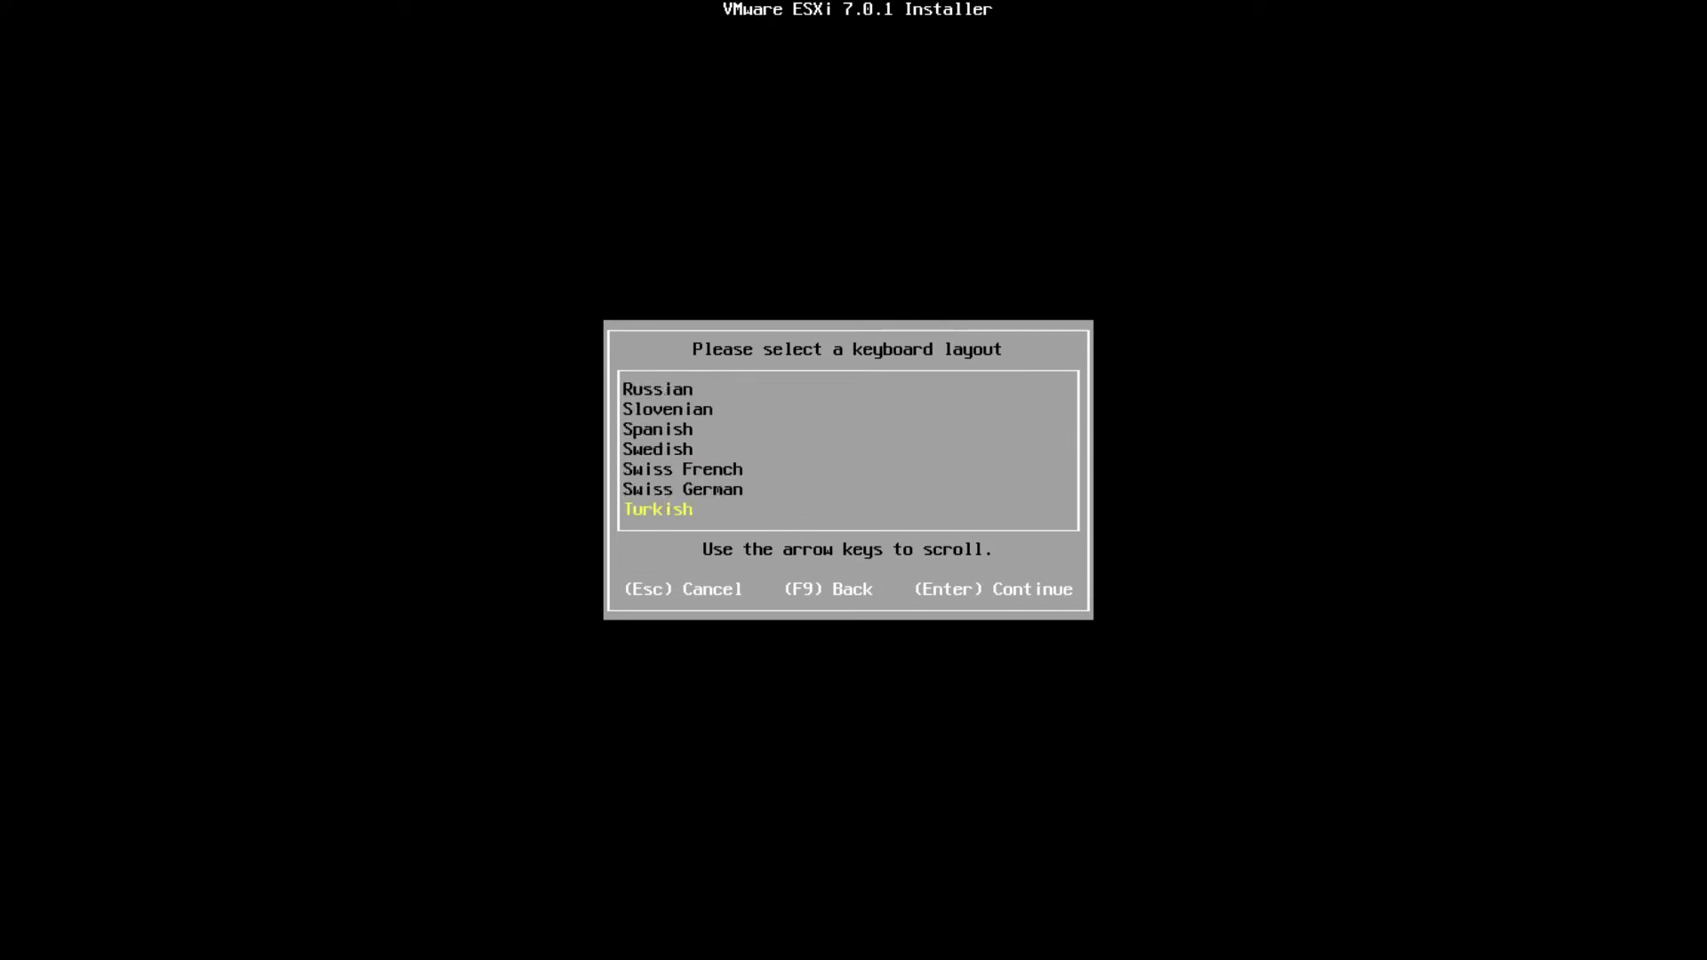
key("Return")
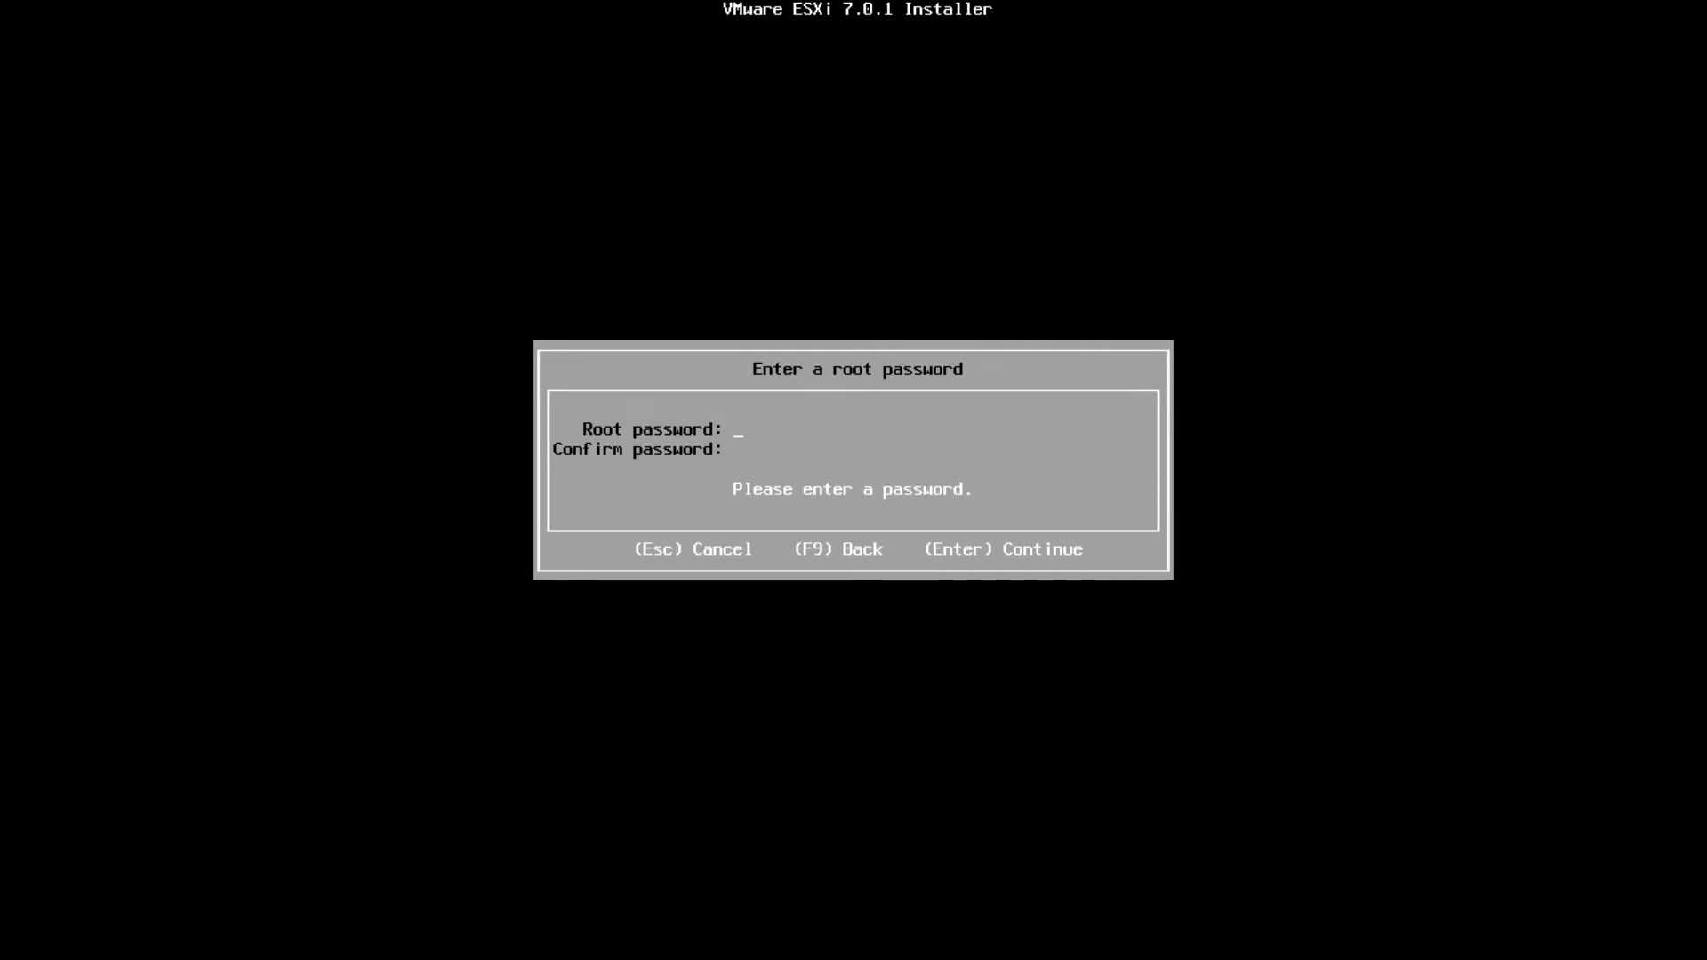
Set the root password, install ESXi 7.0.1 on the disk, and reboot the server
type("VM")
type("****")
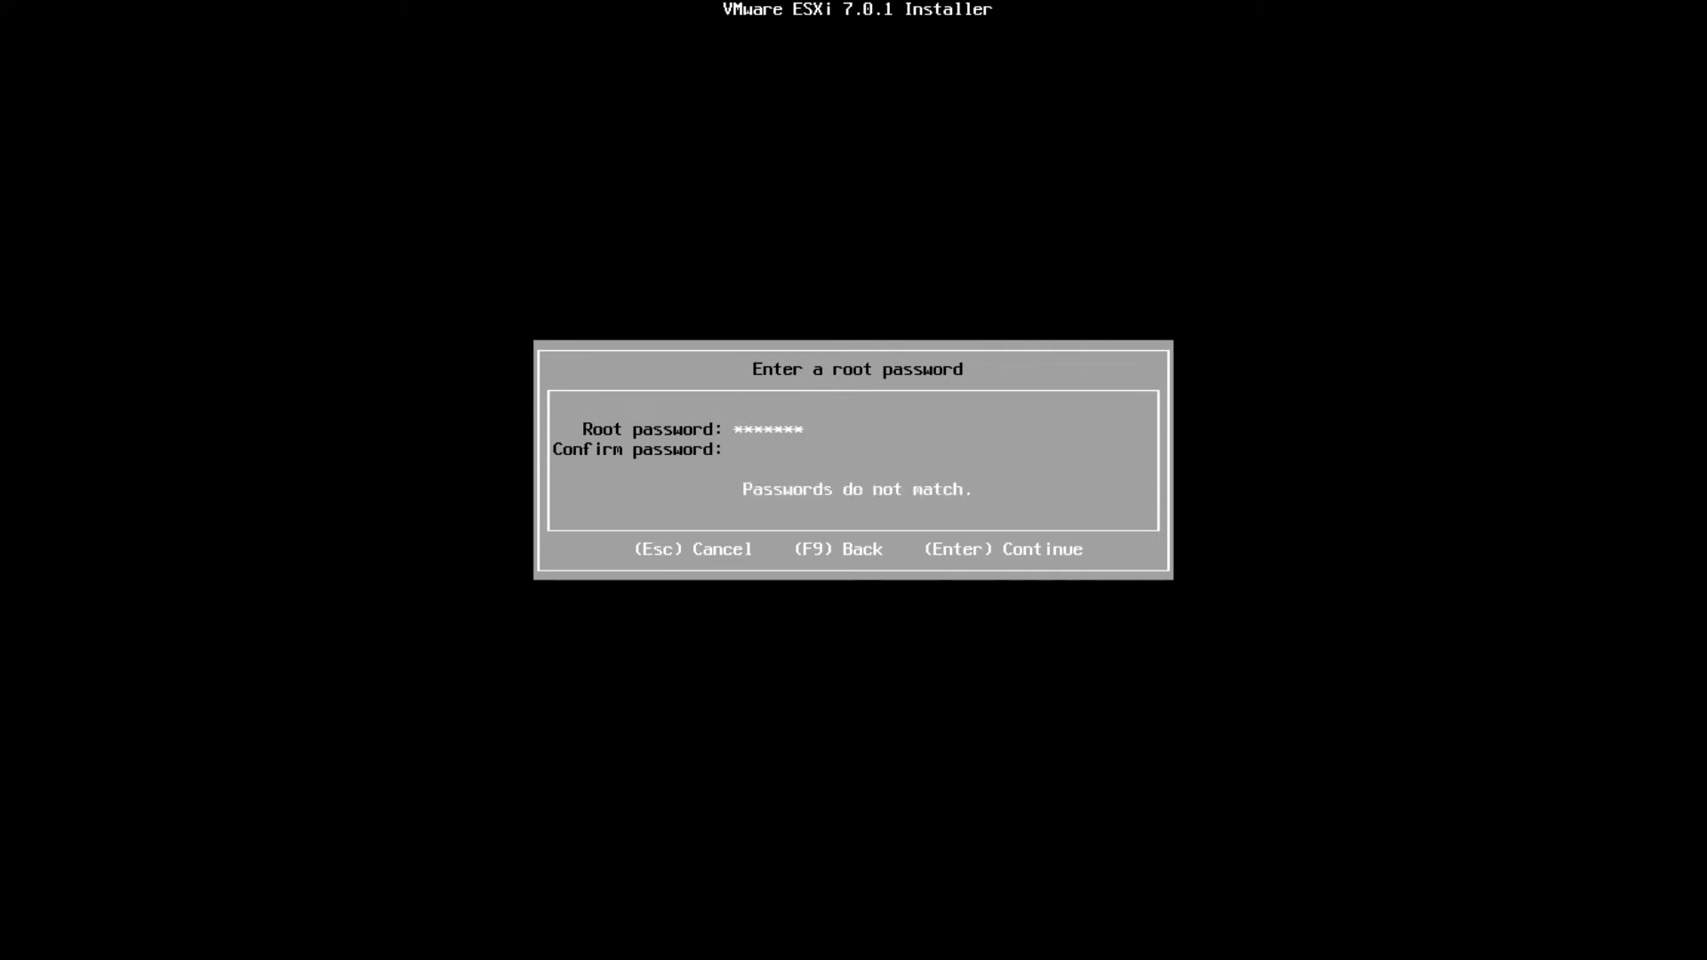
type("*********")
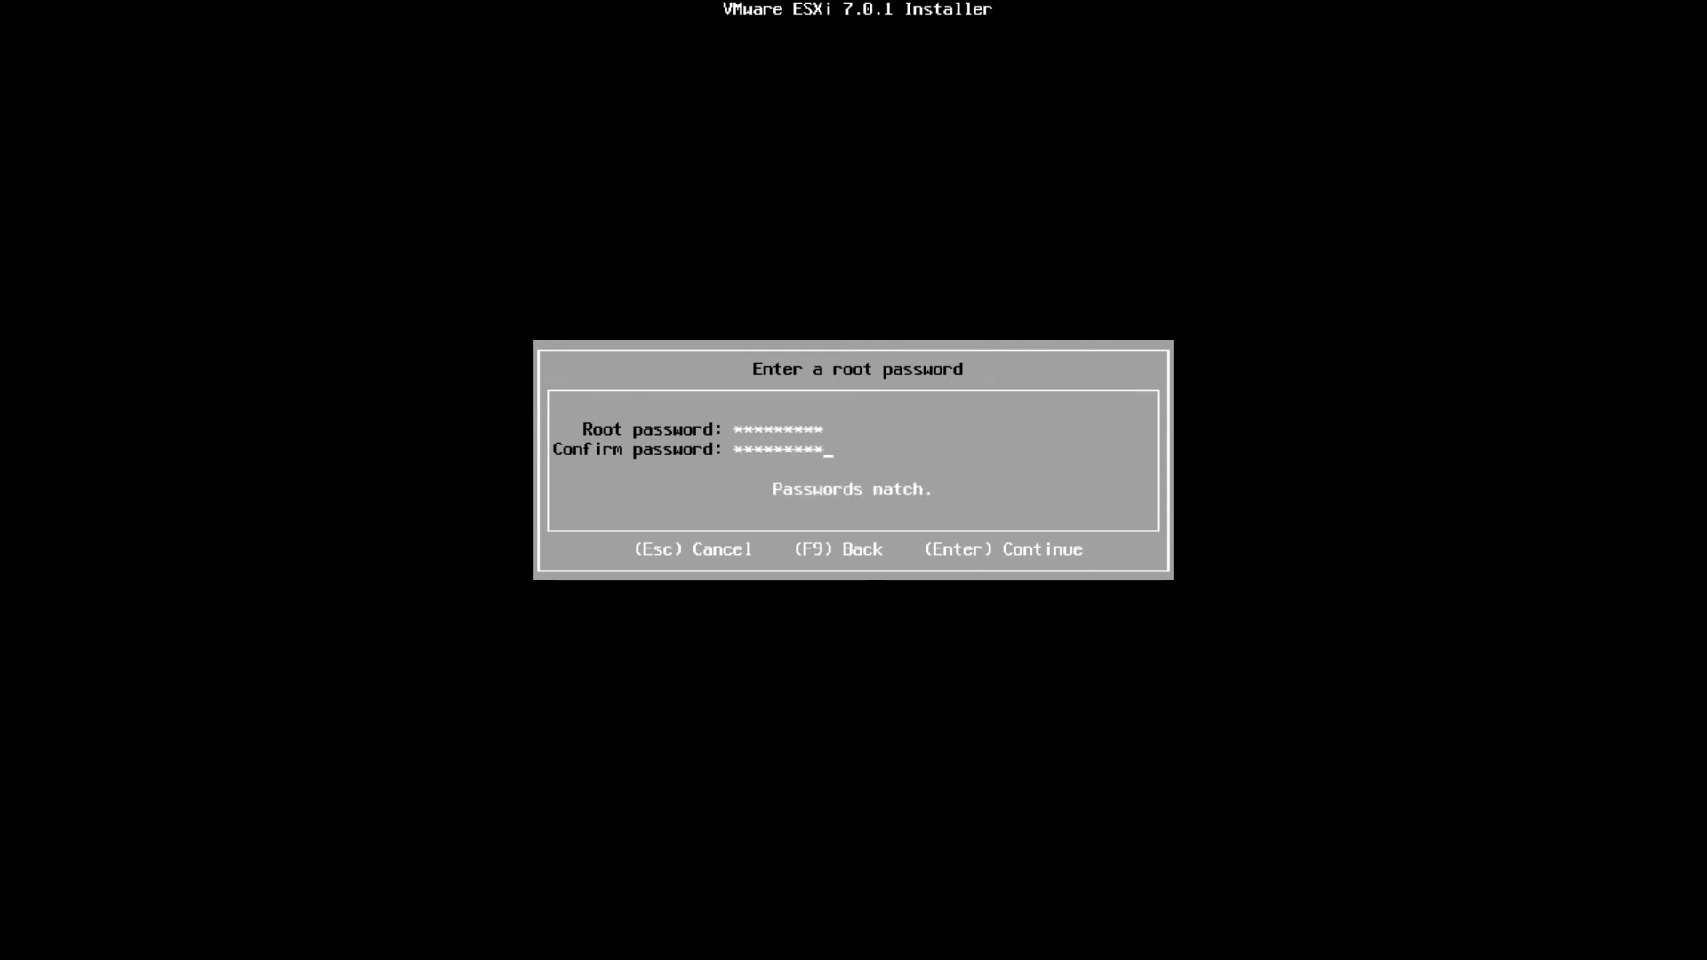
key("Return")
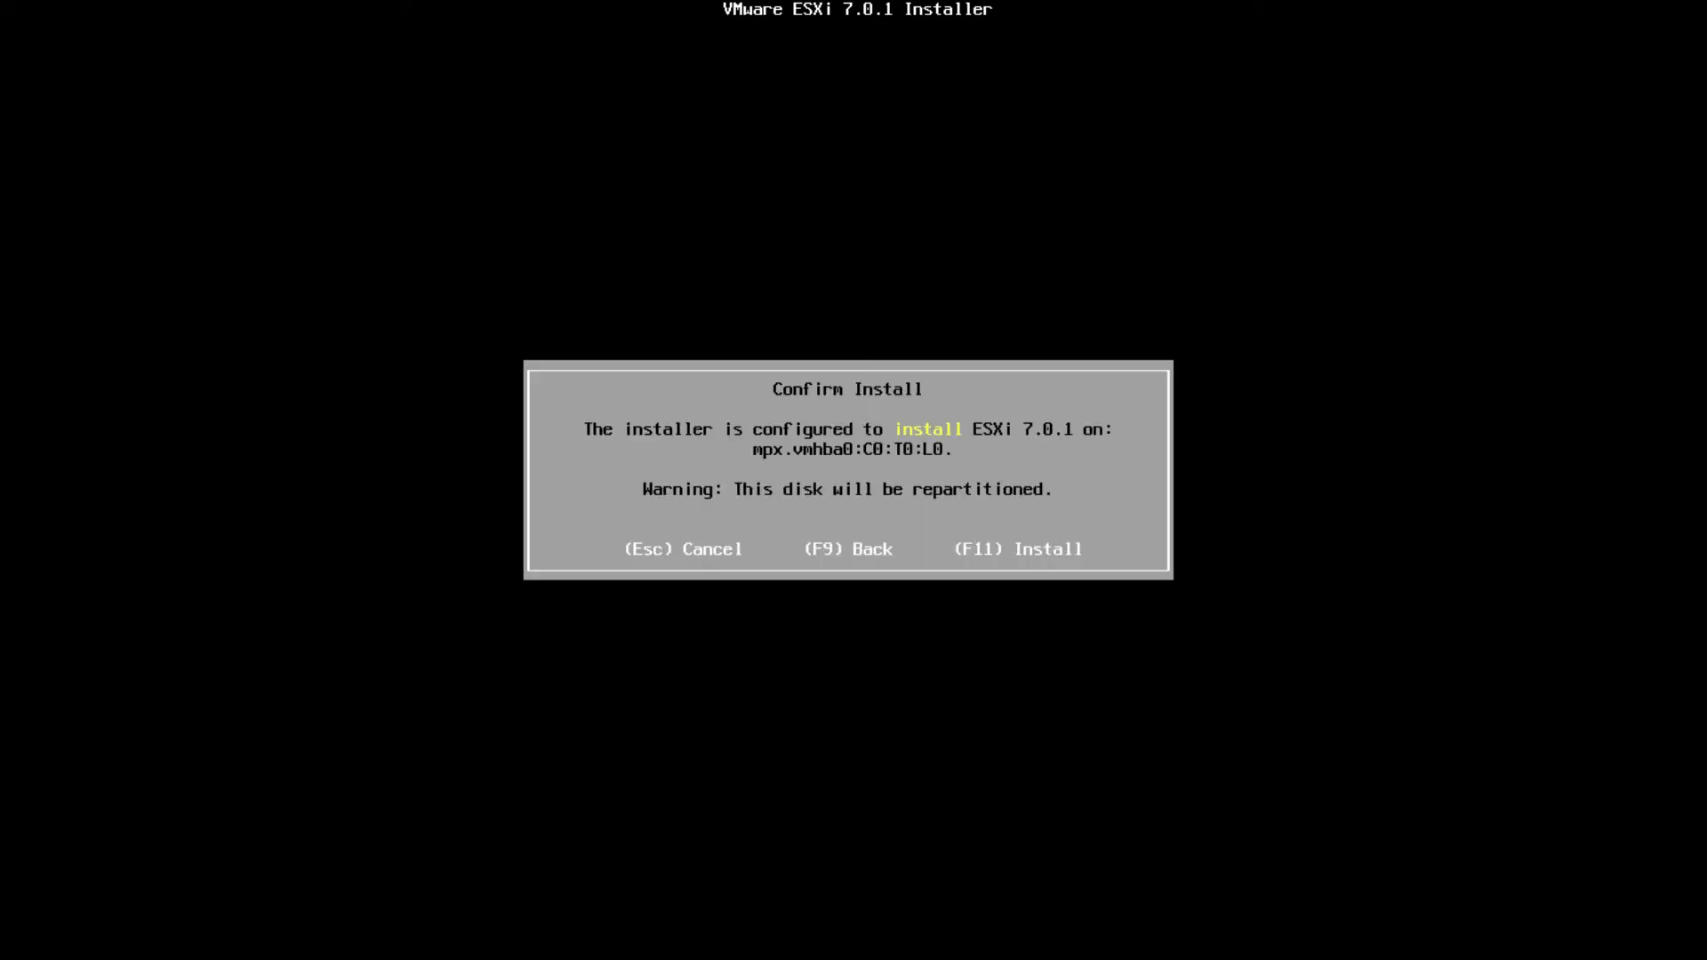
key("F11")
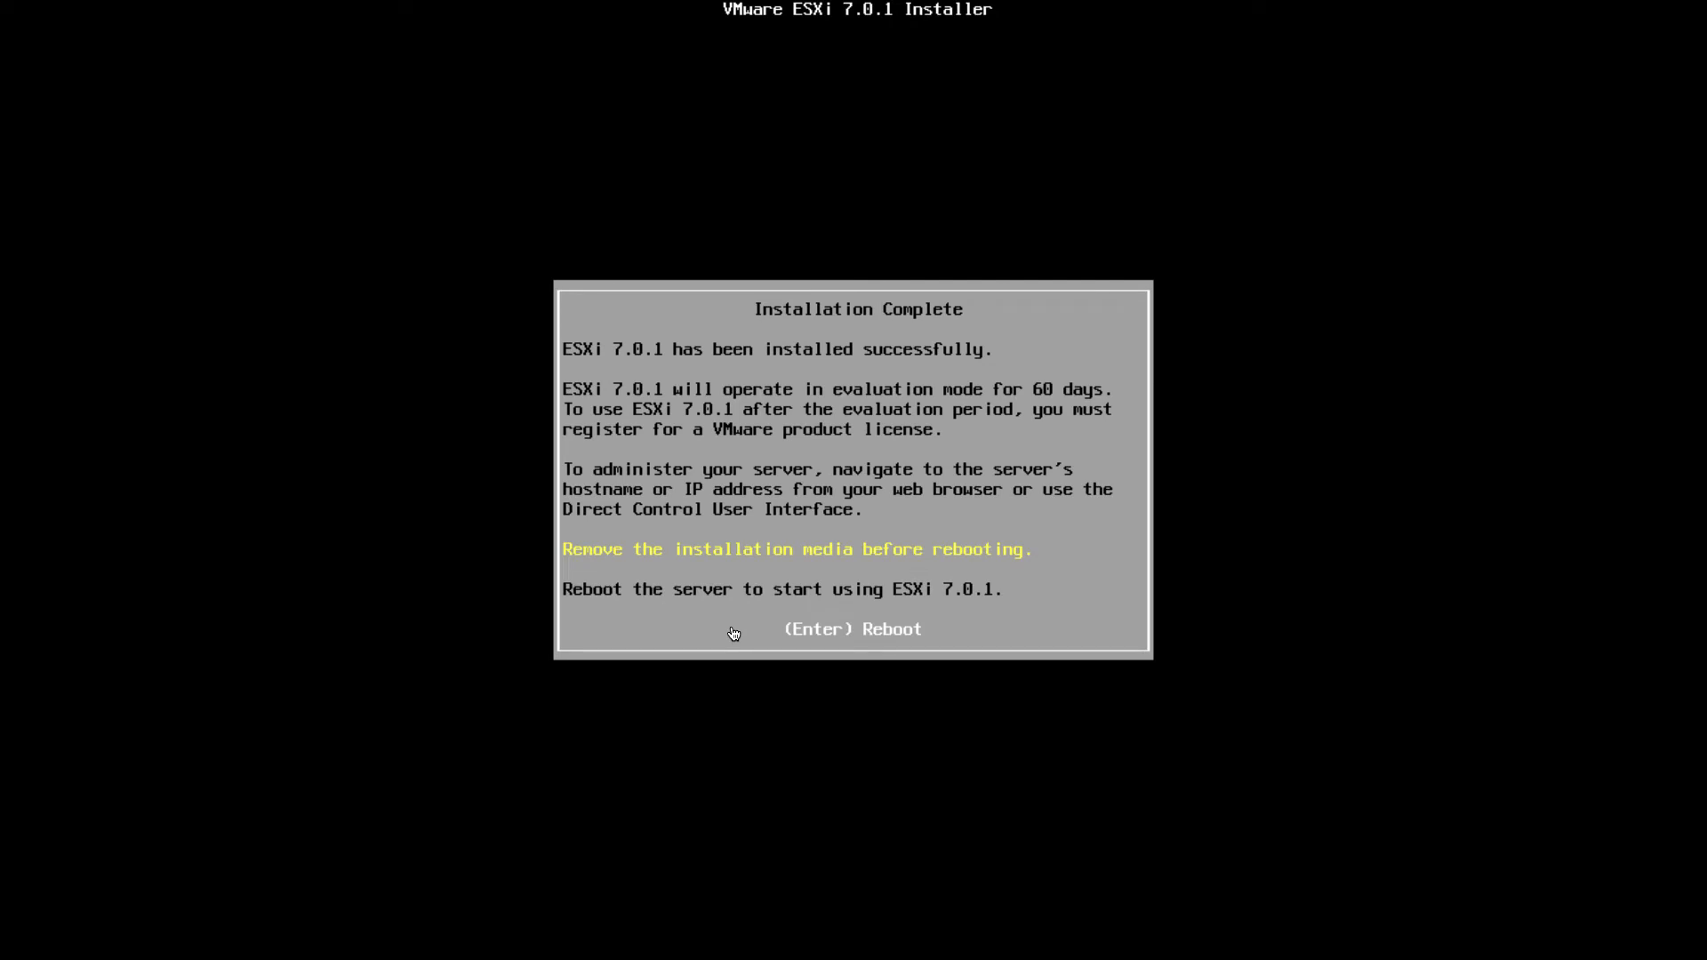
key("Return")
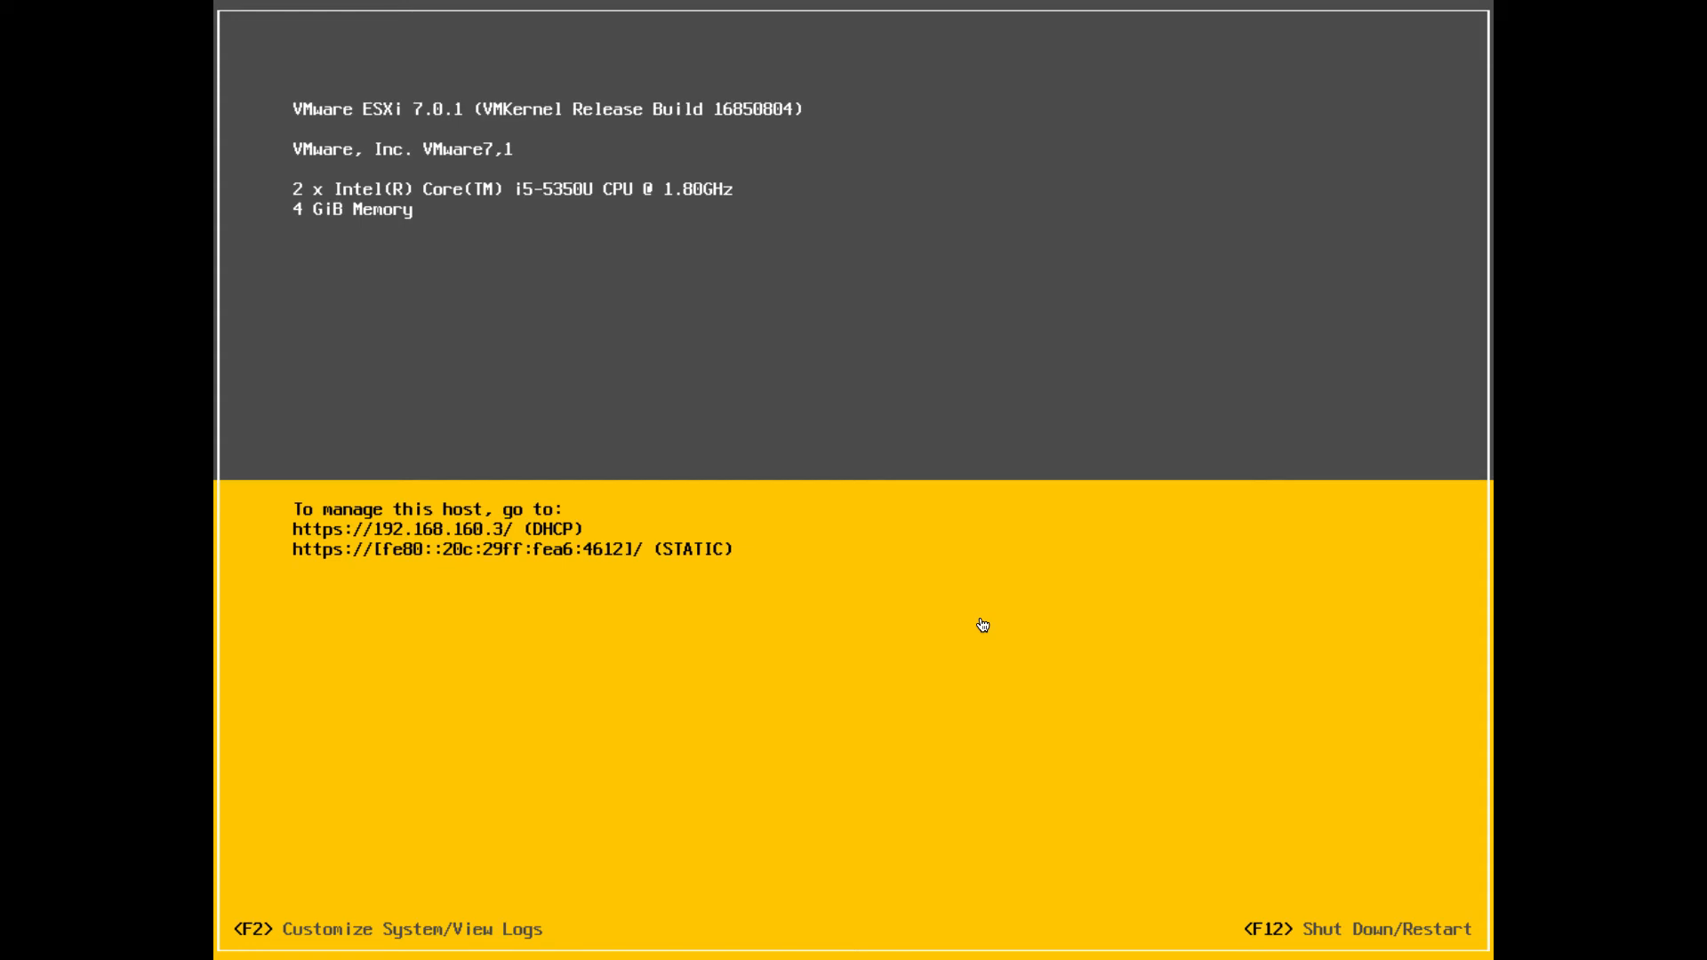
Log in to System Customization as root with the root password
key("F2")
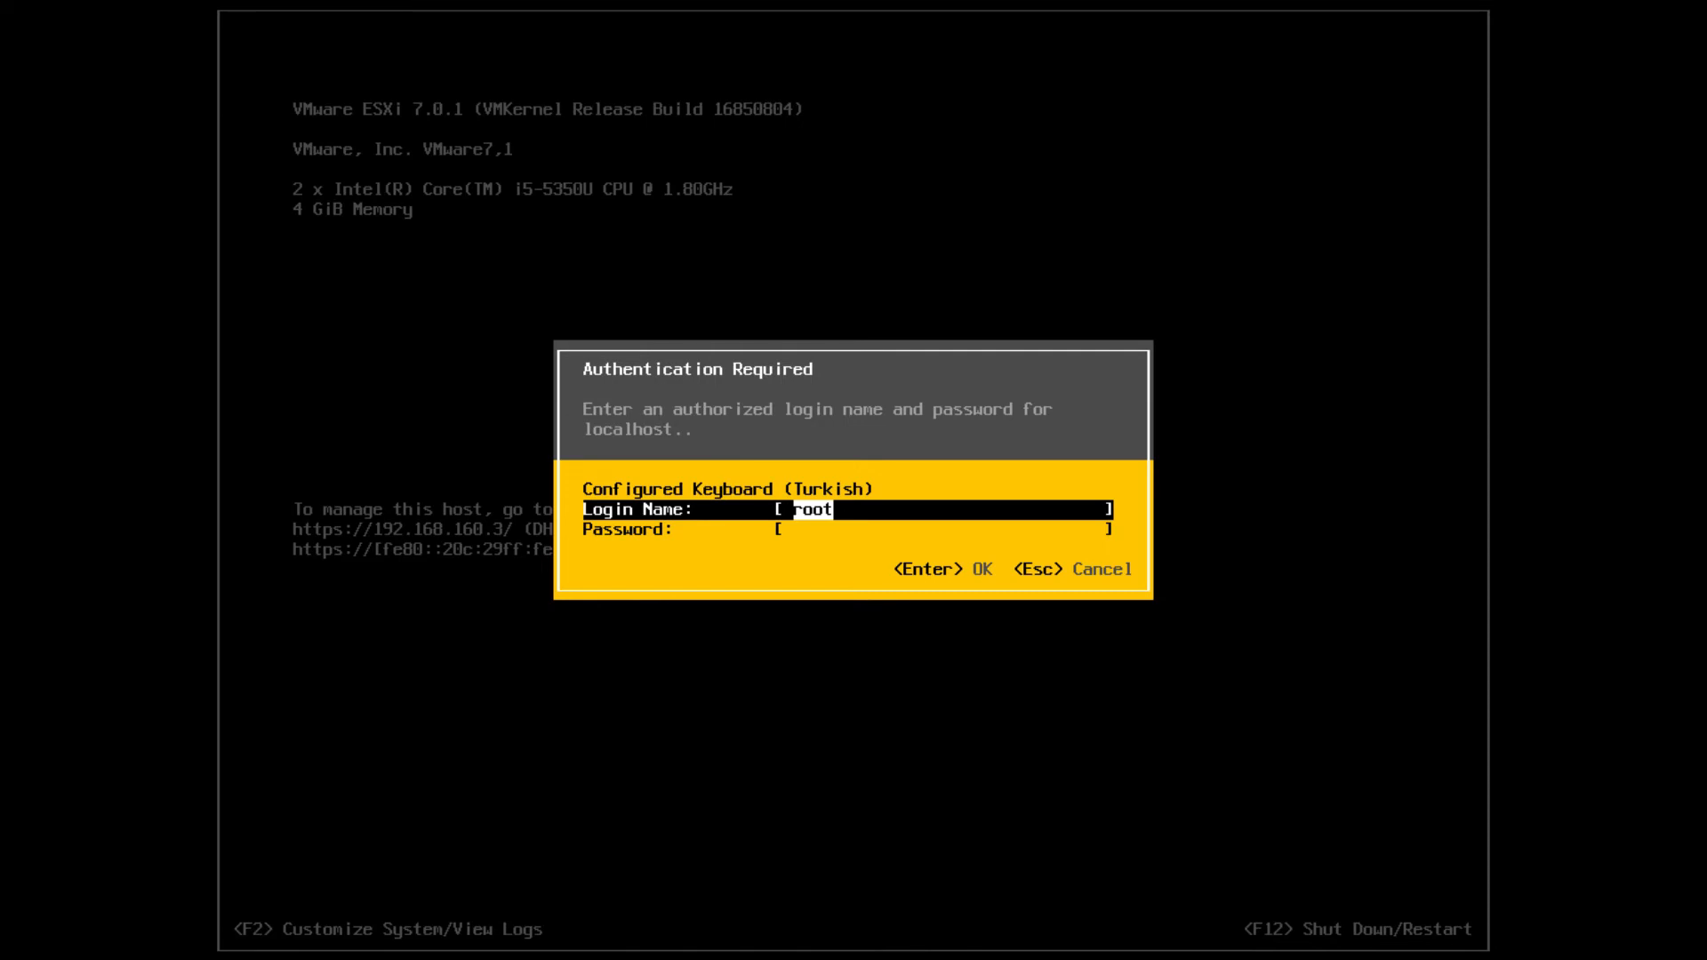
key("Tab")
type("*******")
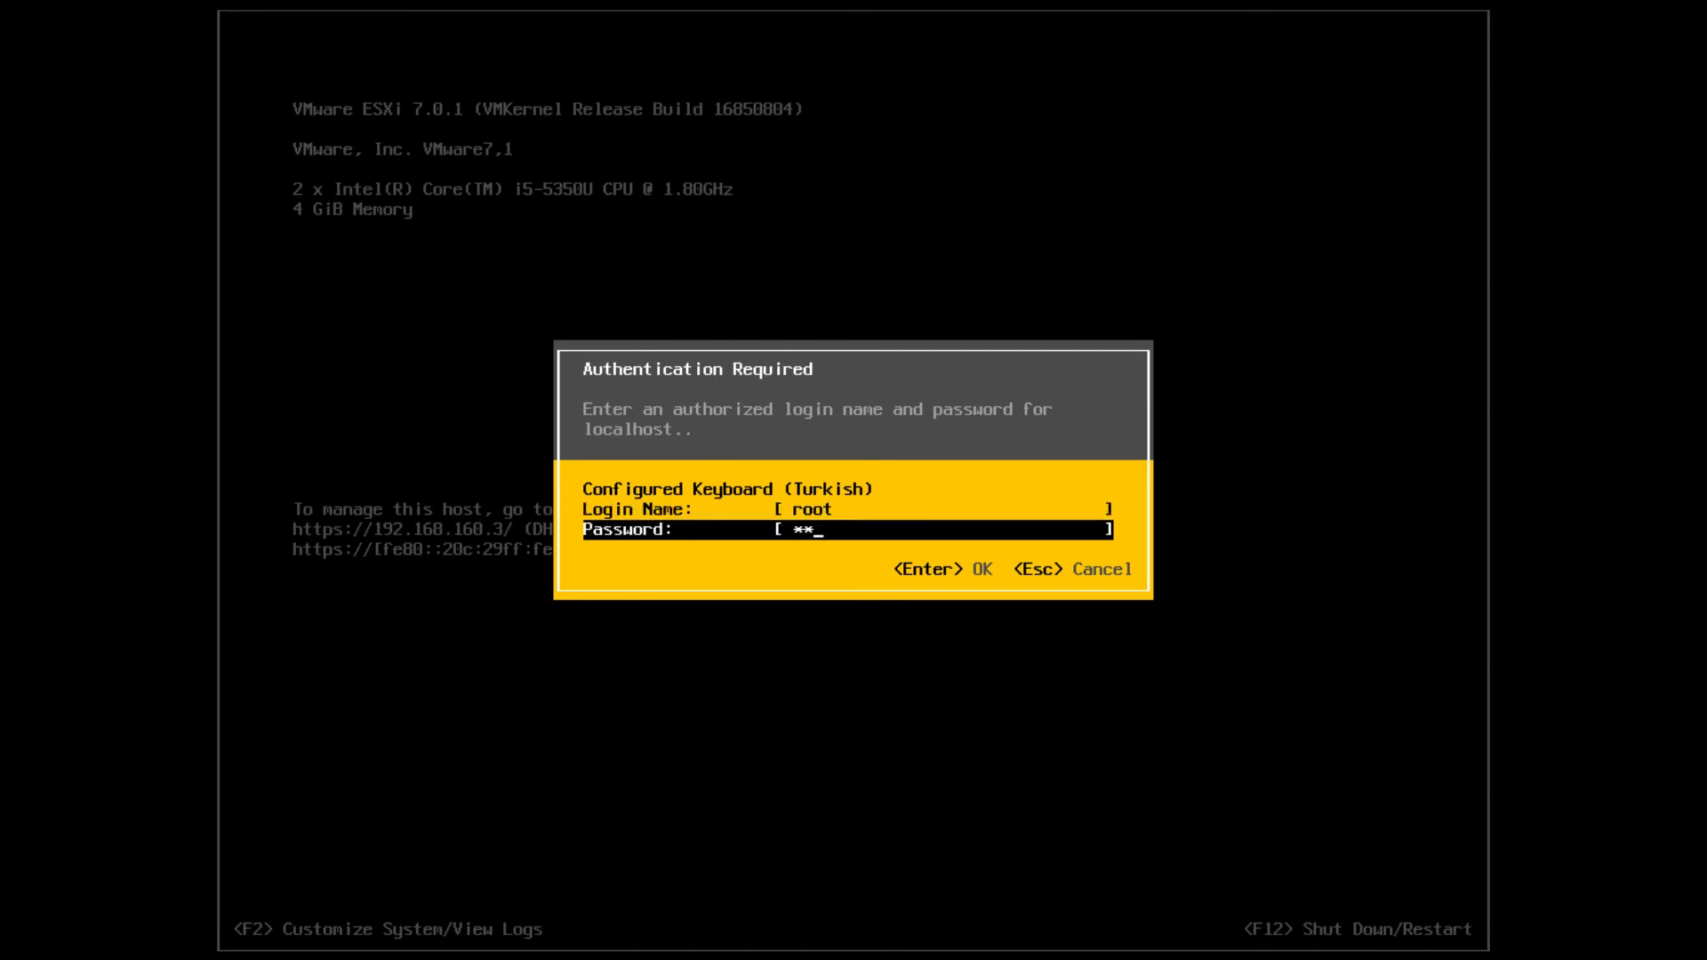
type("**")
key("Return")
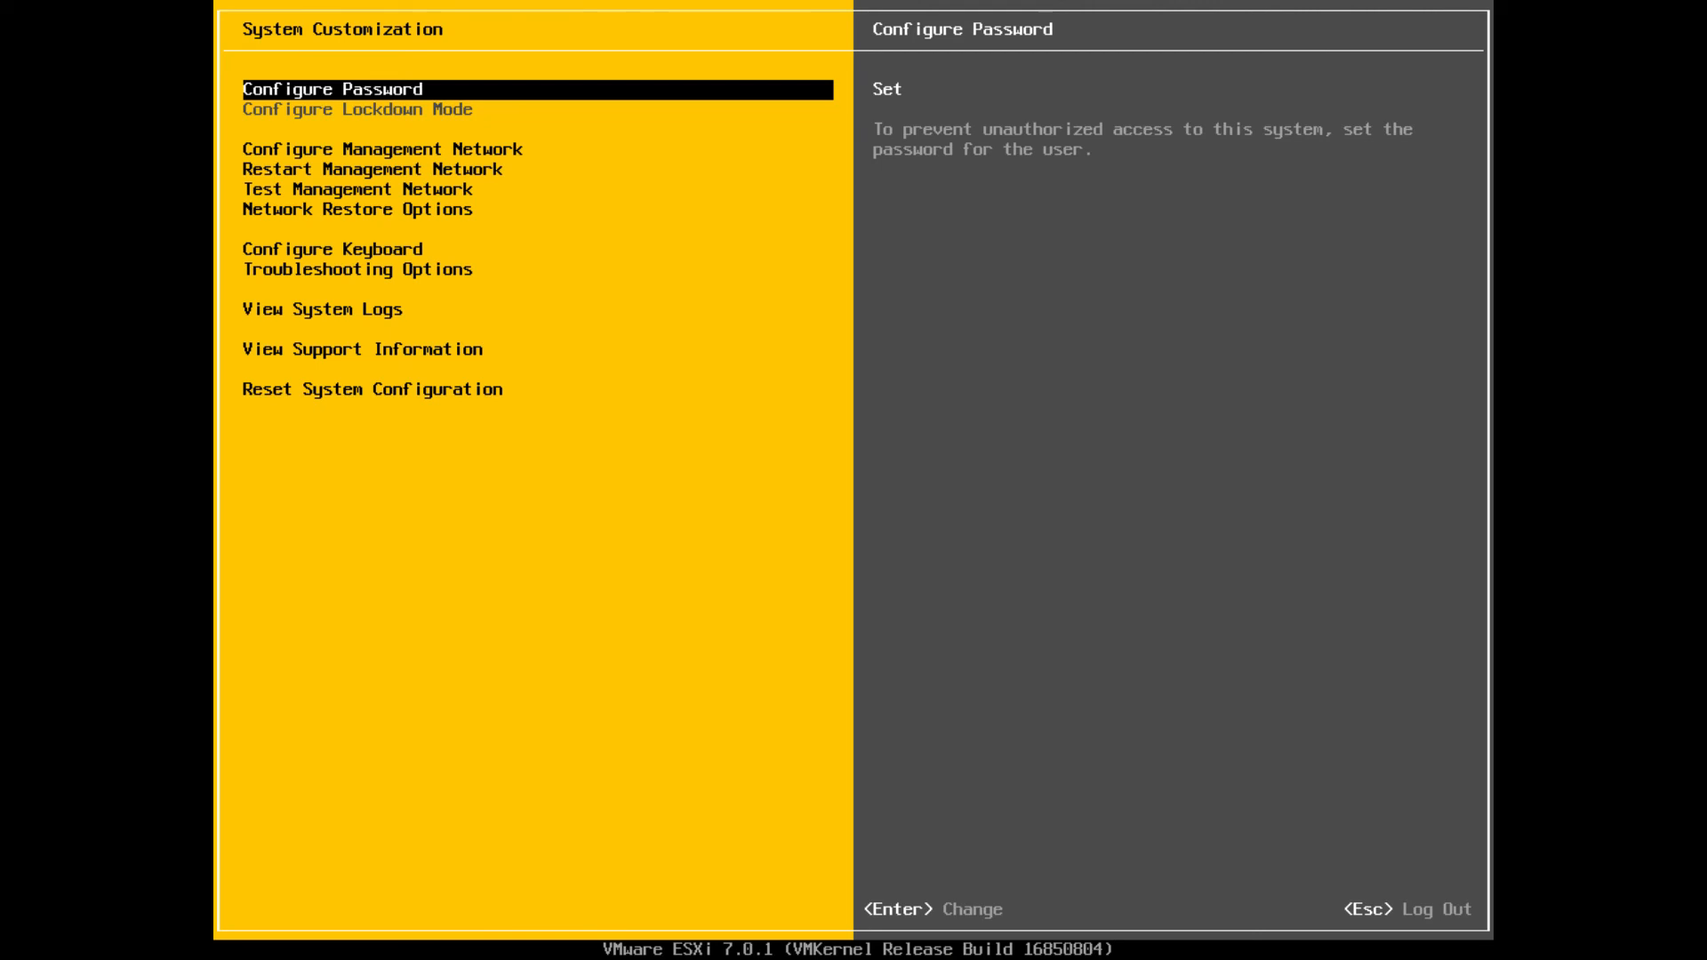
Set the management network IPv4 to static address 192.168.160.200
key("Down")
key("Return")
key("Down")
key("Down")
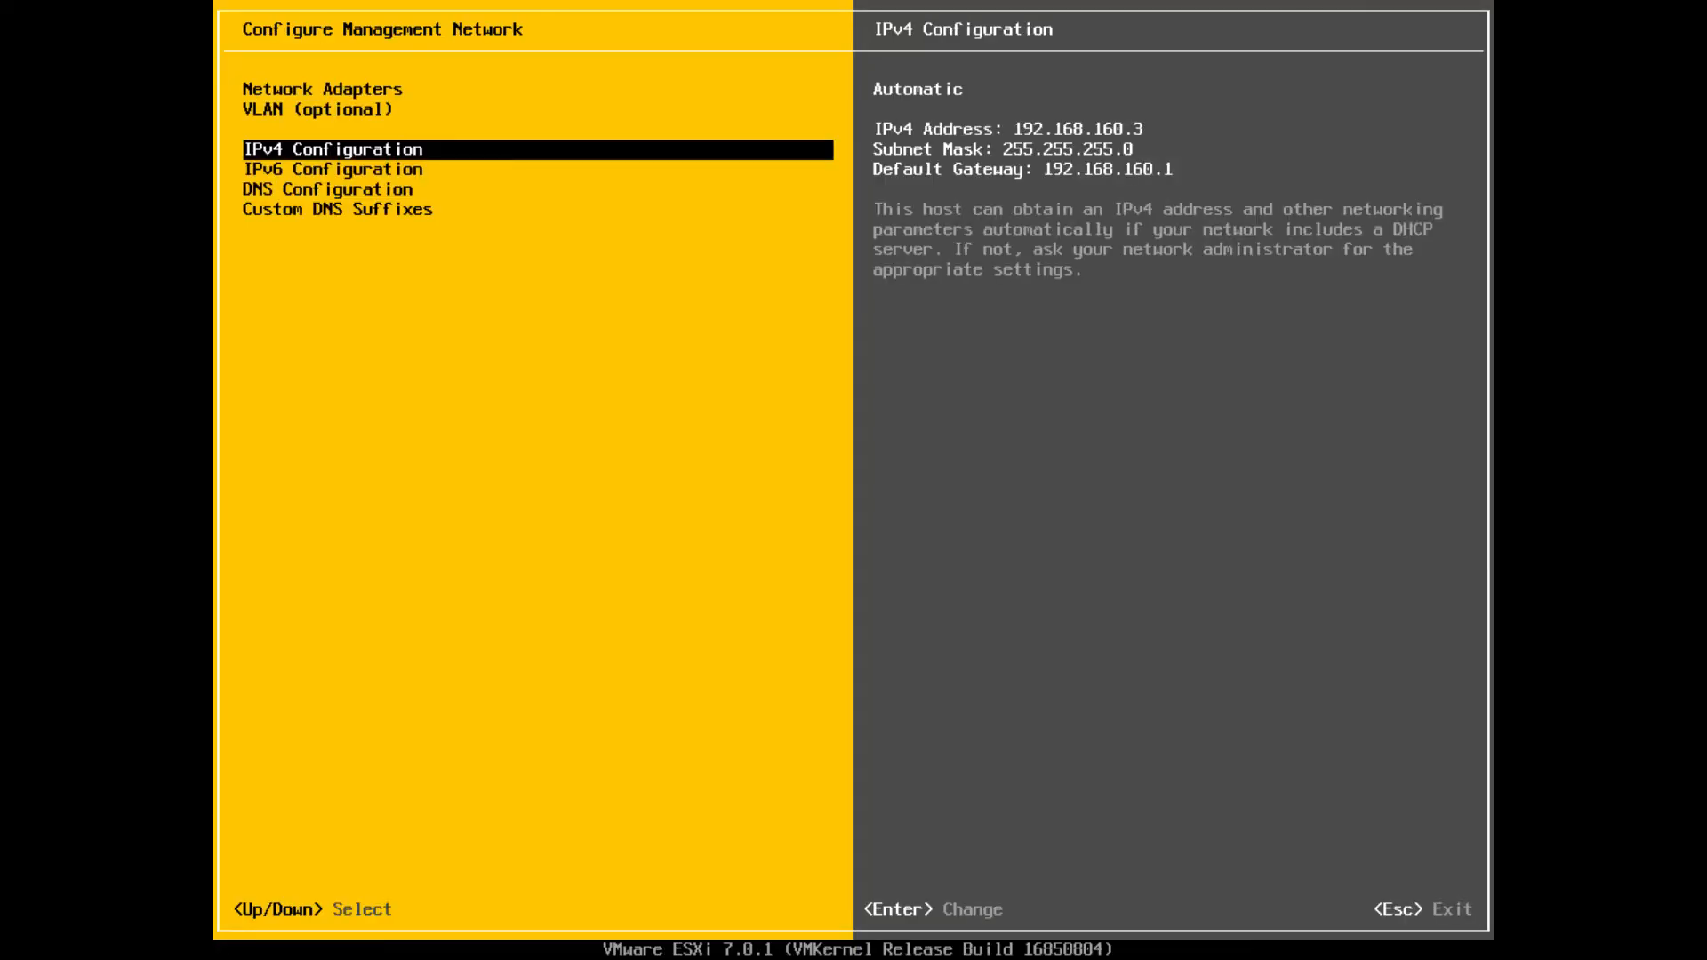
key("Return")
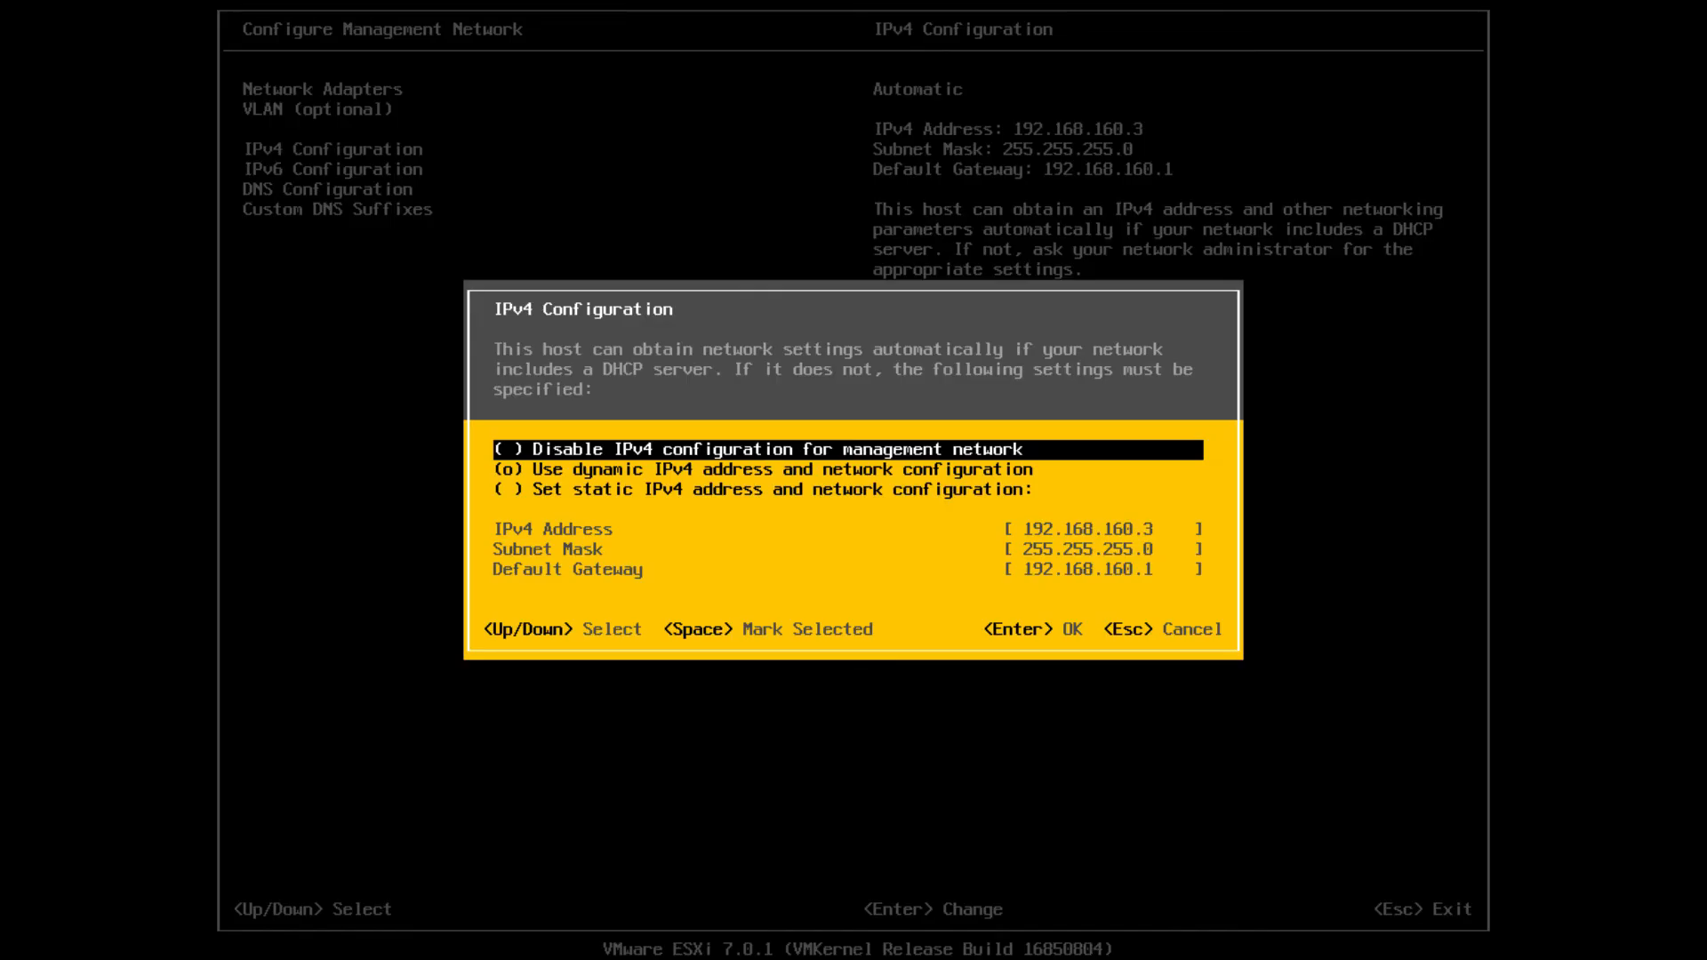
key("Down")
key("Down")
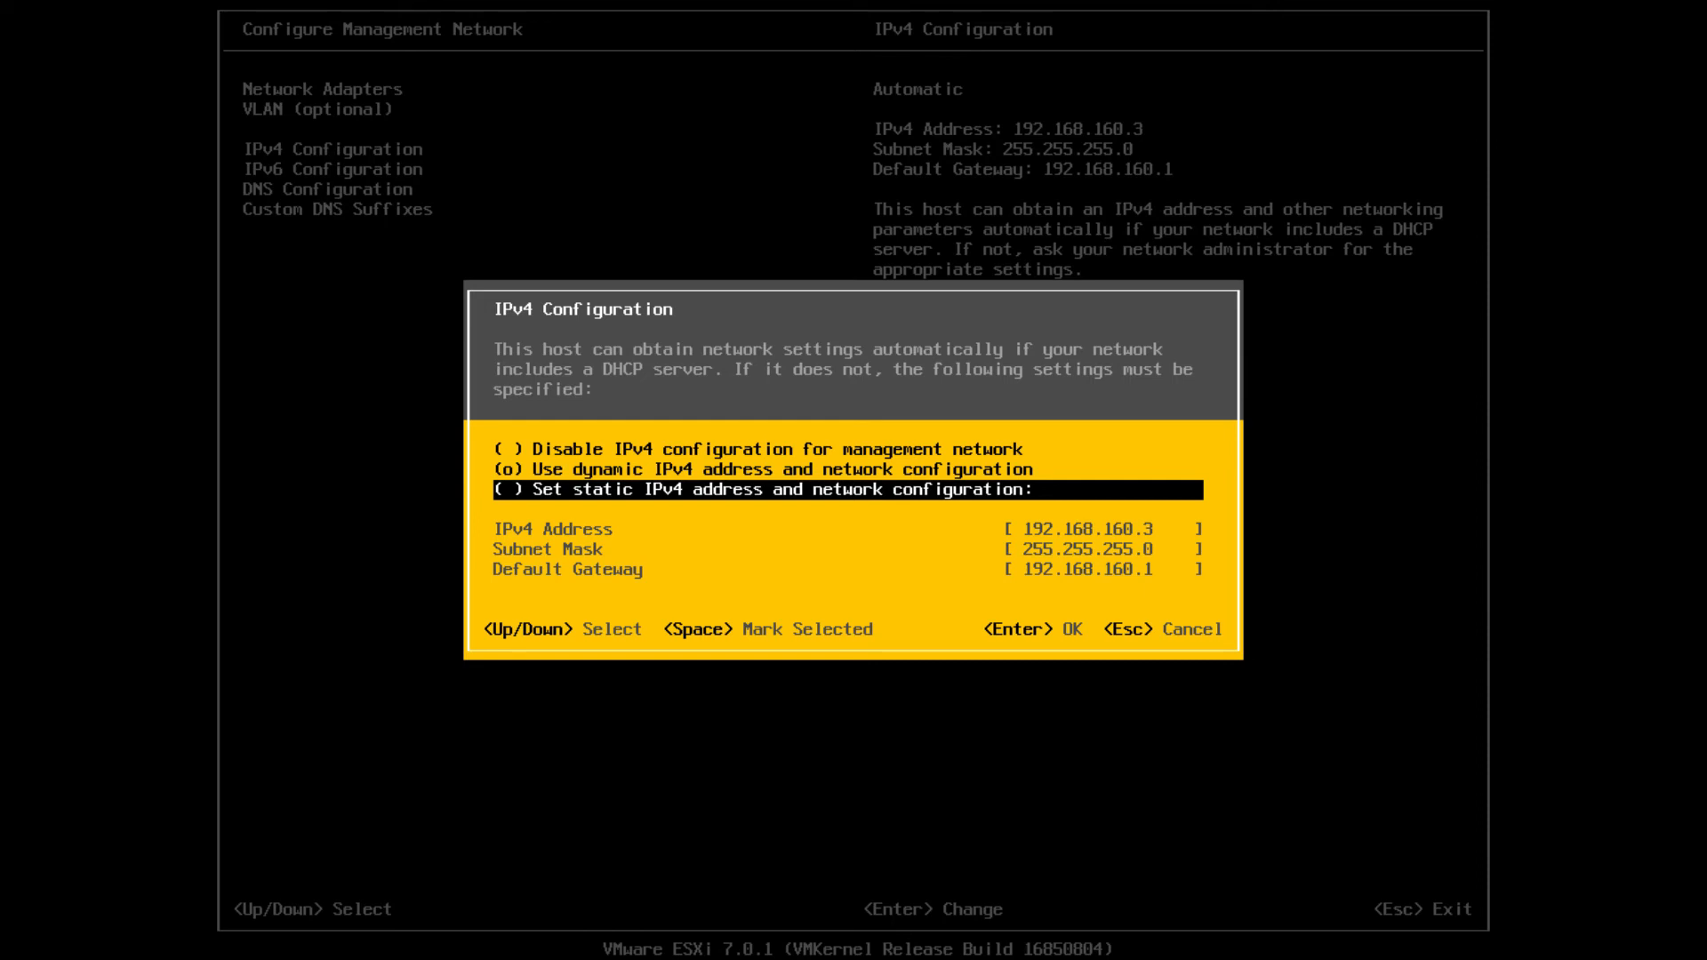
key("space")
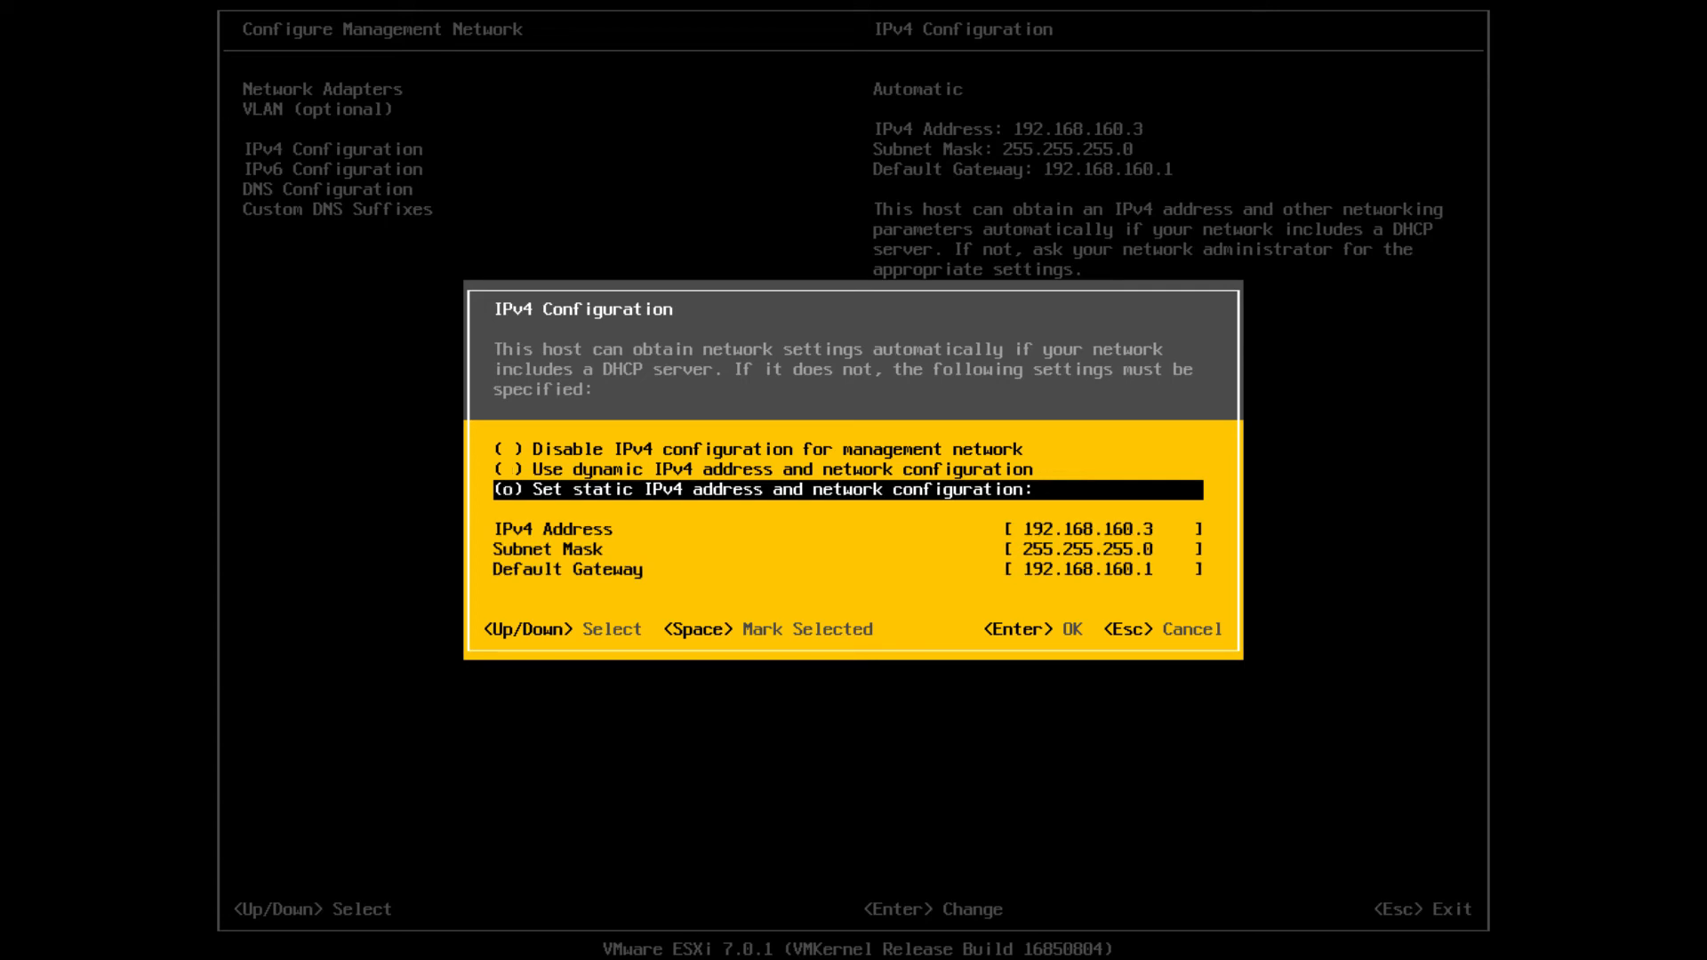
key("Down")
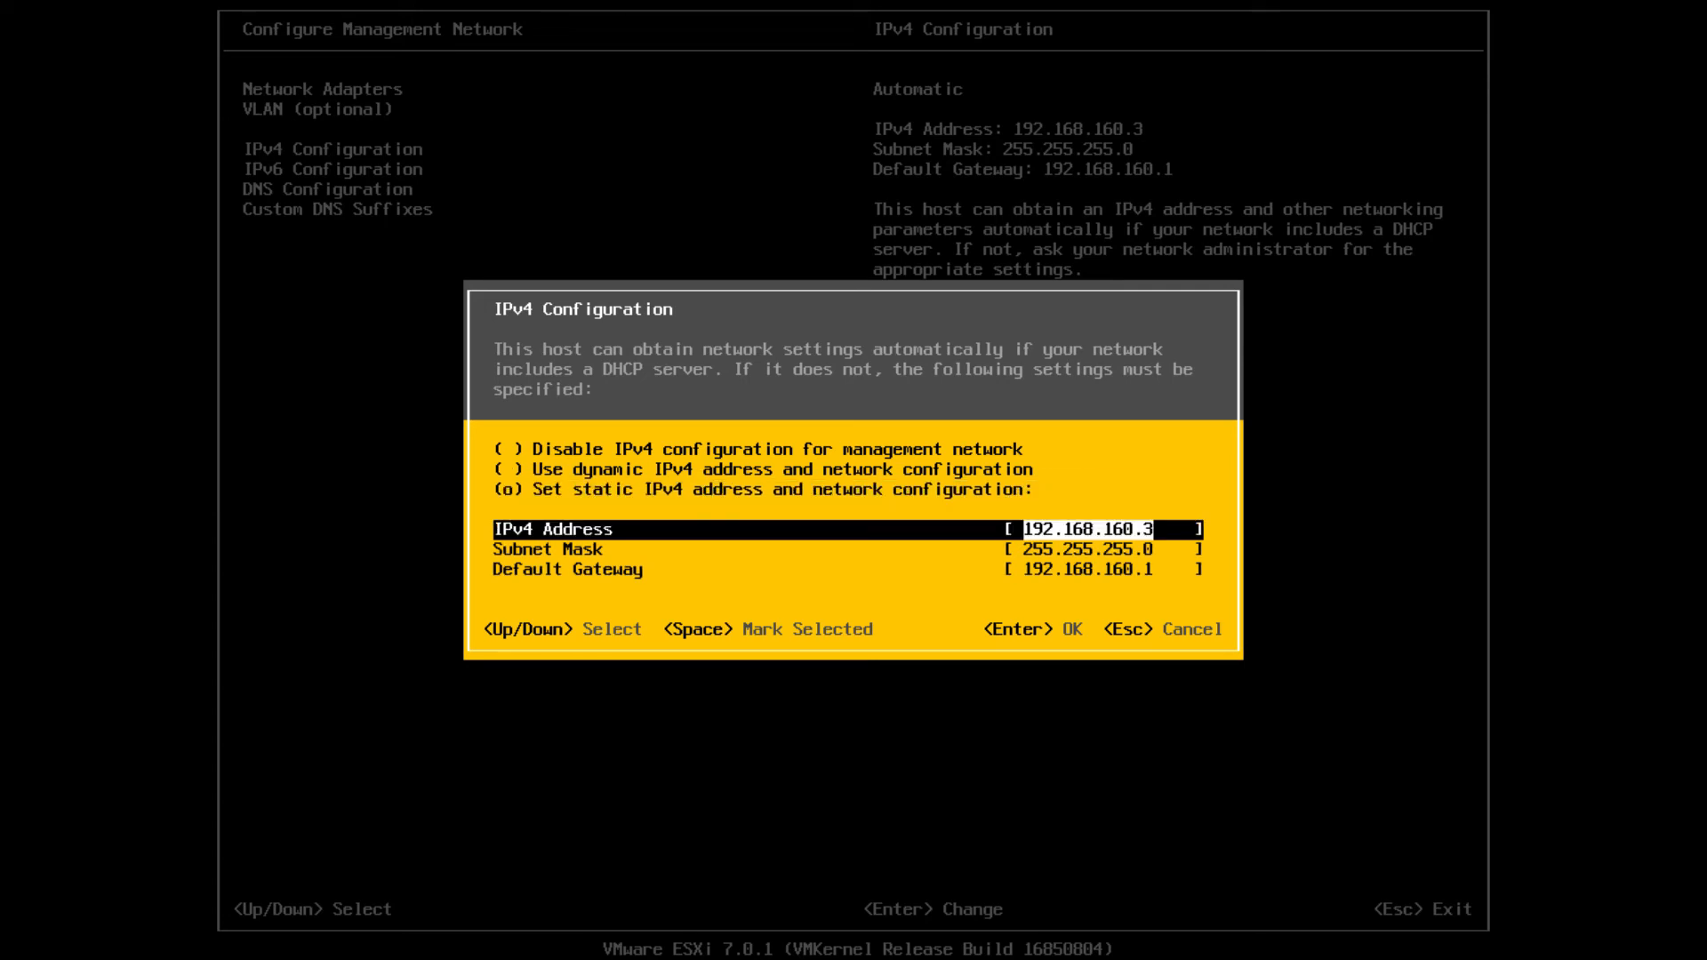
type("192.1")
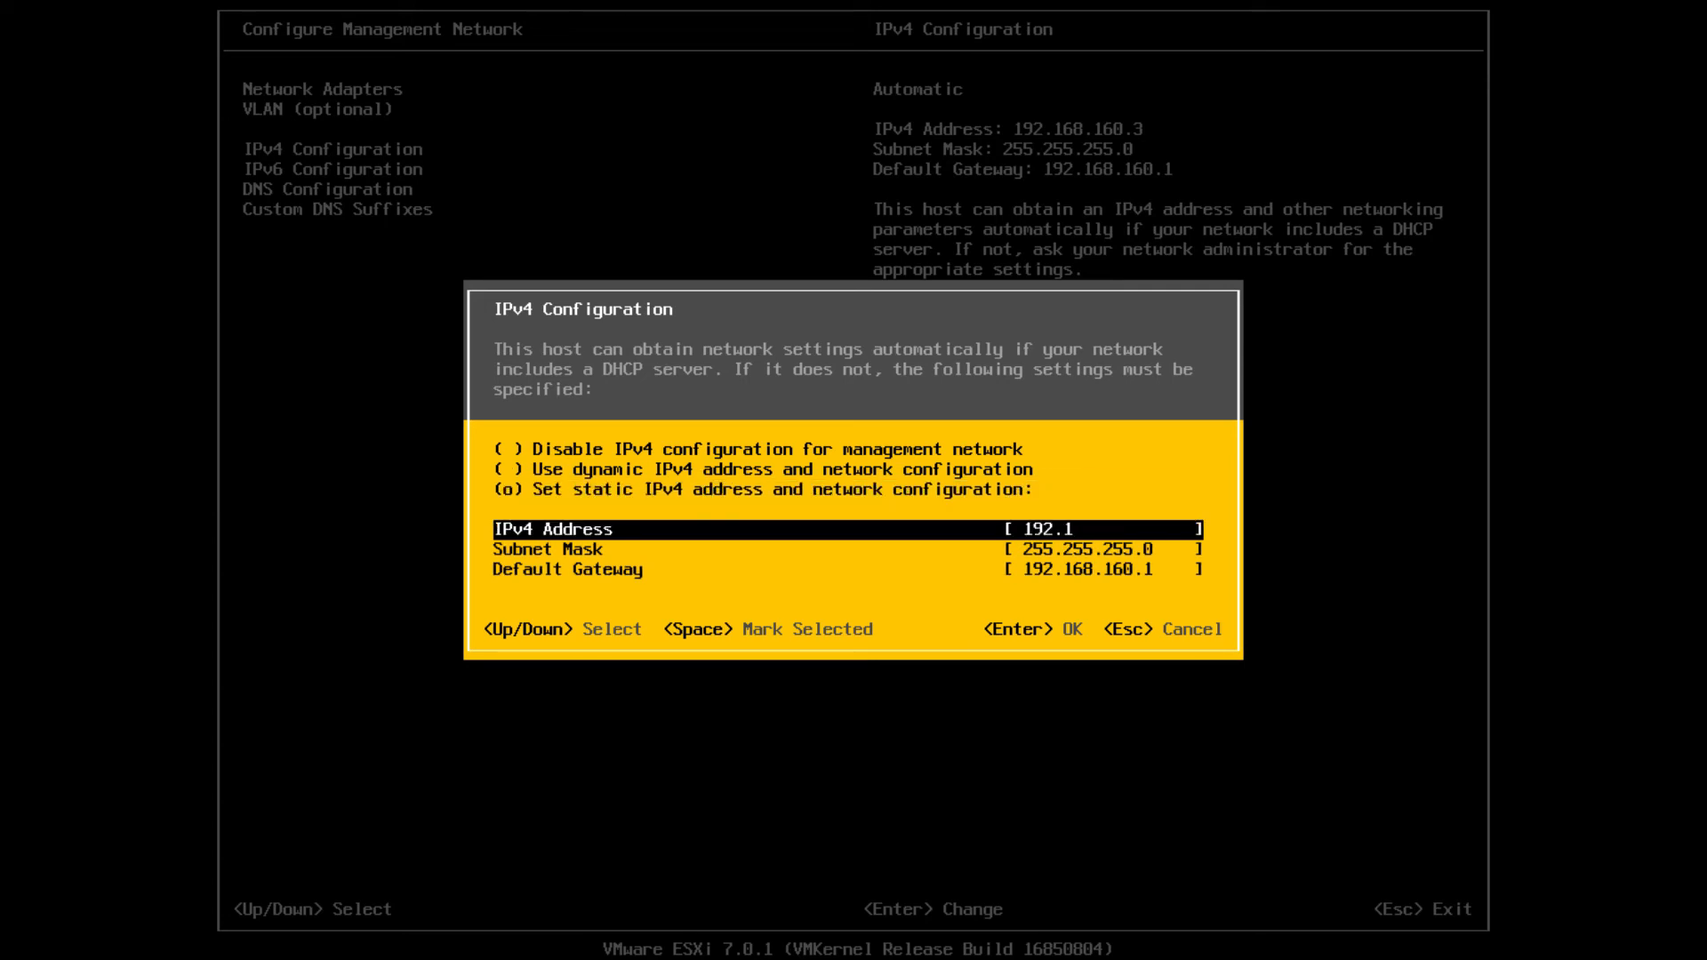
type("68.160.200")
key("Return")
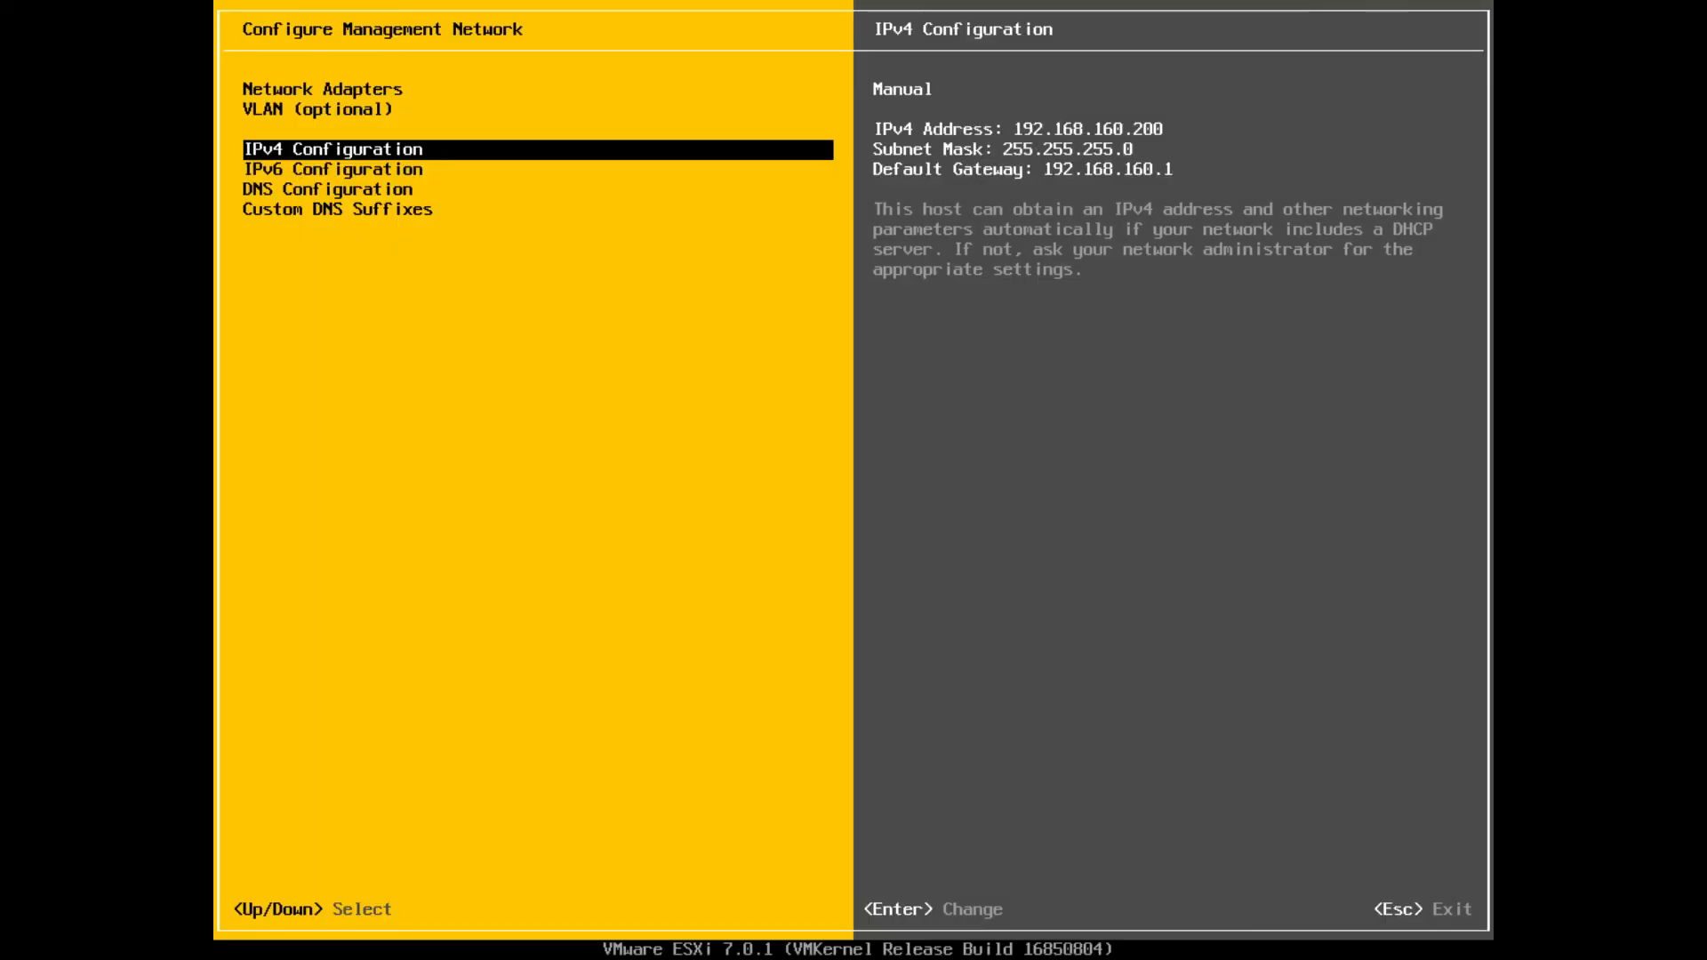
Apply the network changes, restart the management network, and log out to the console home screen
key("Escape")
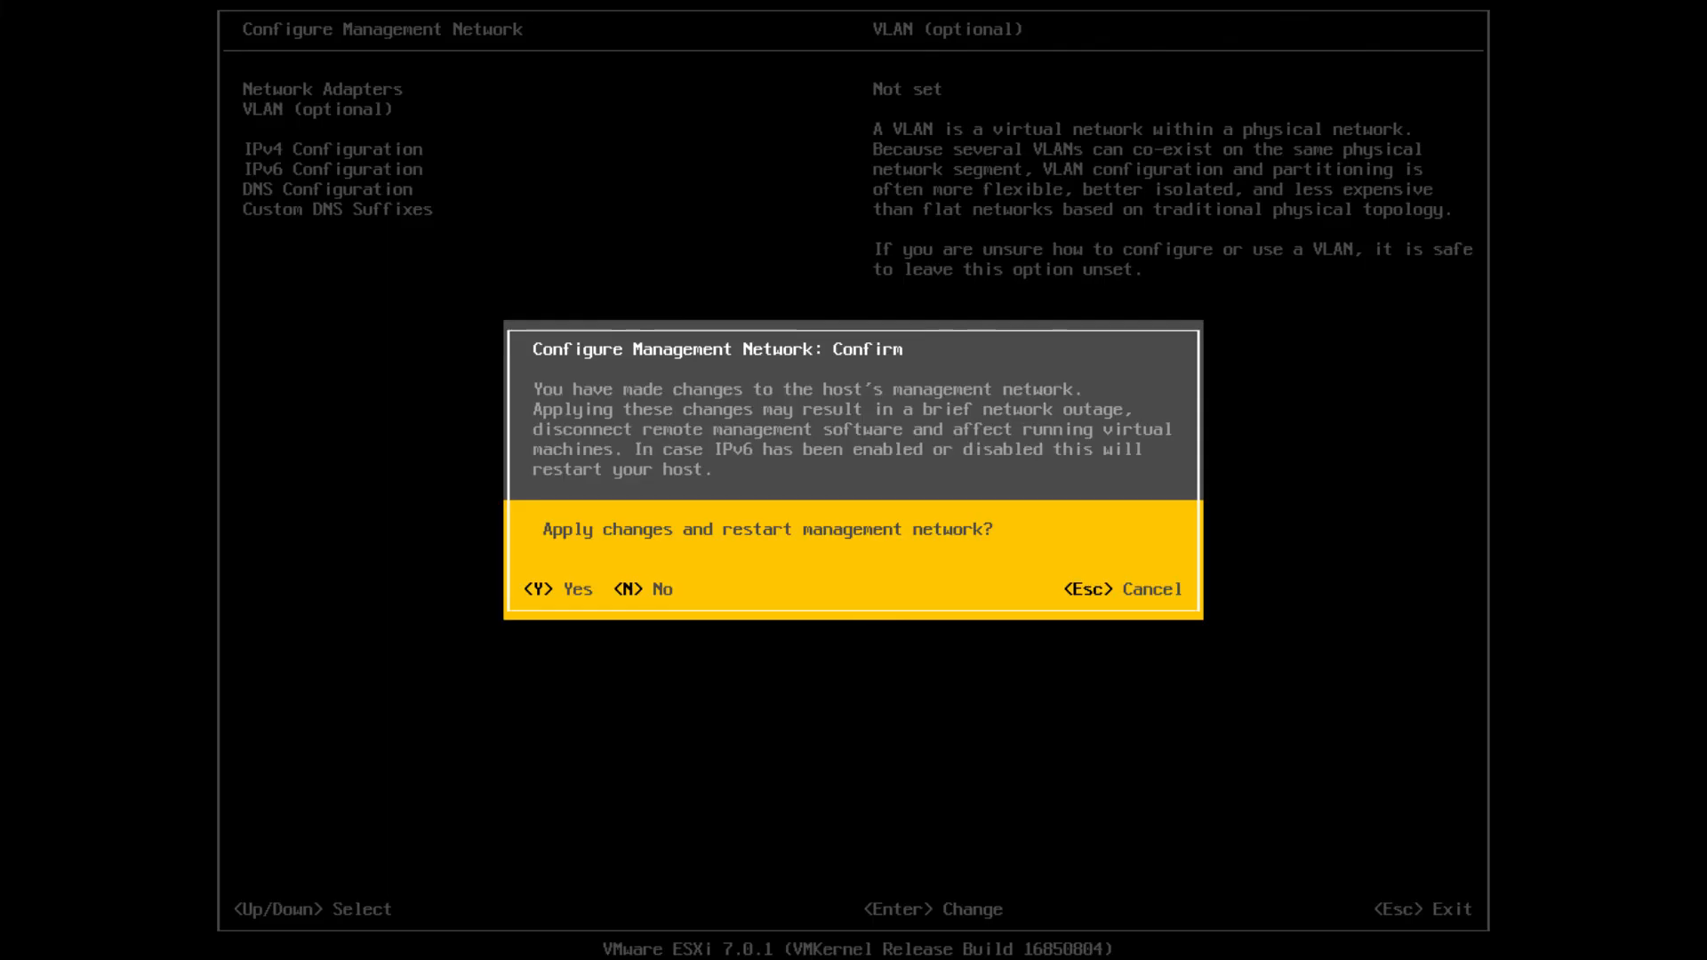
key("Escape")
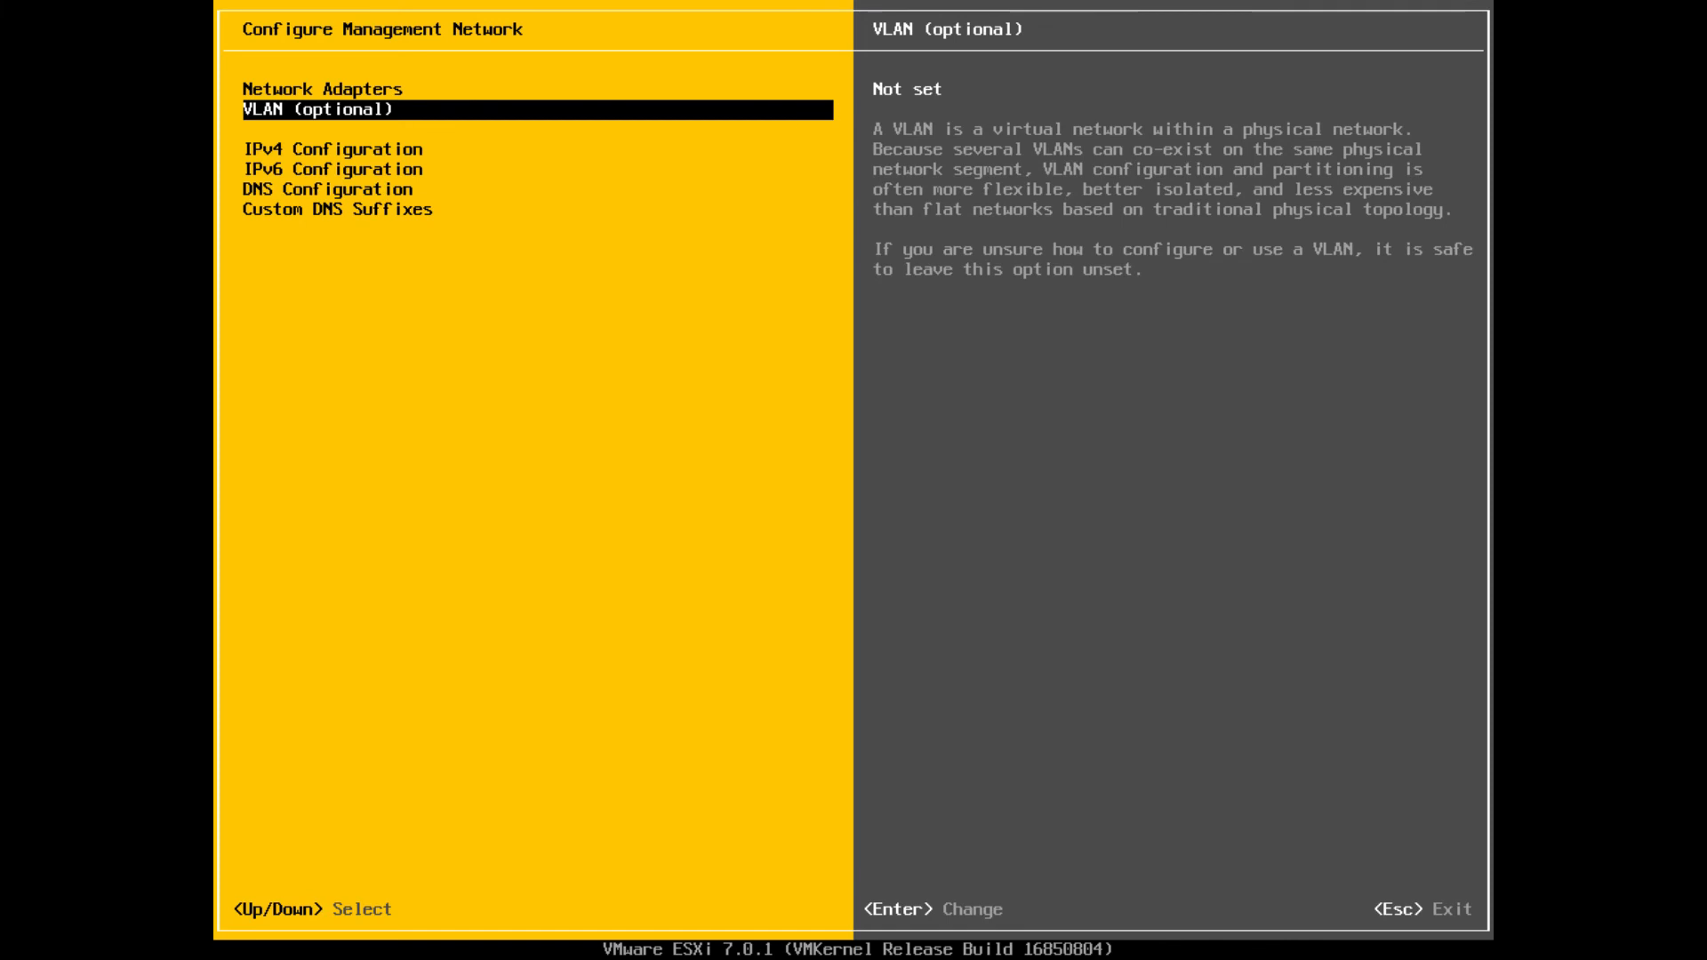
key("Escape")
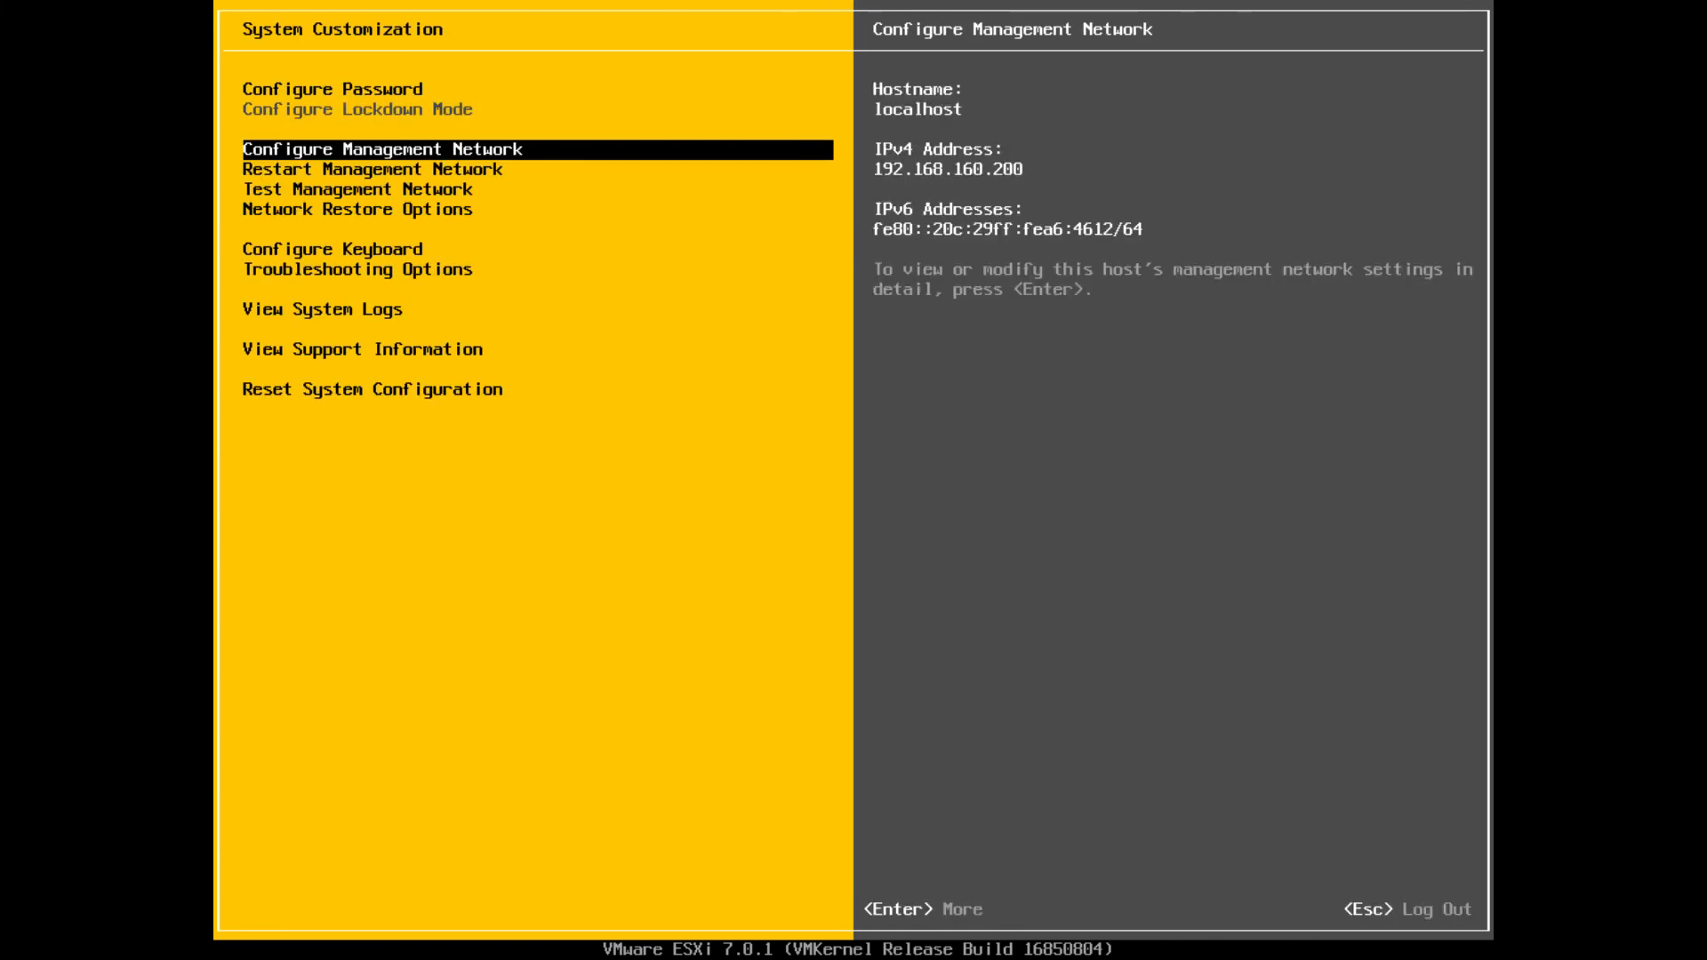
key("Escape")
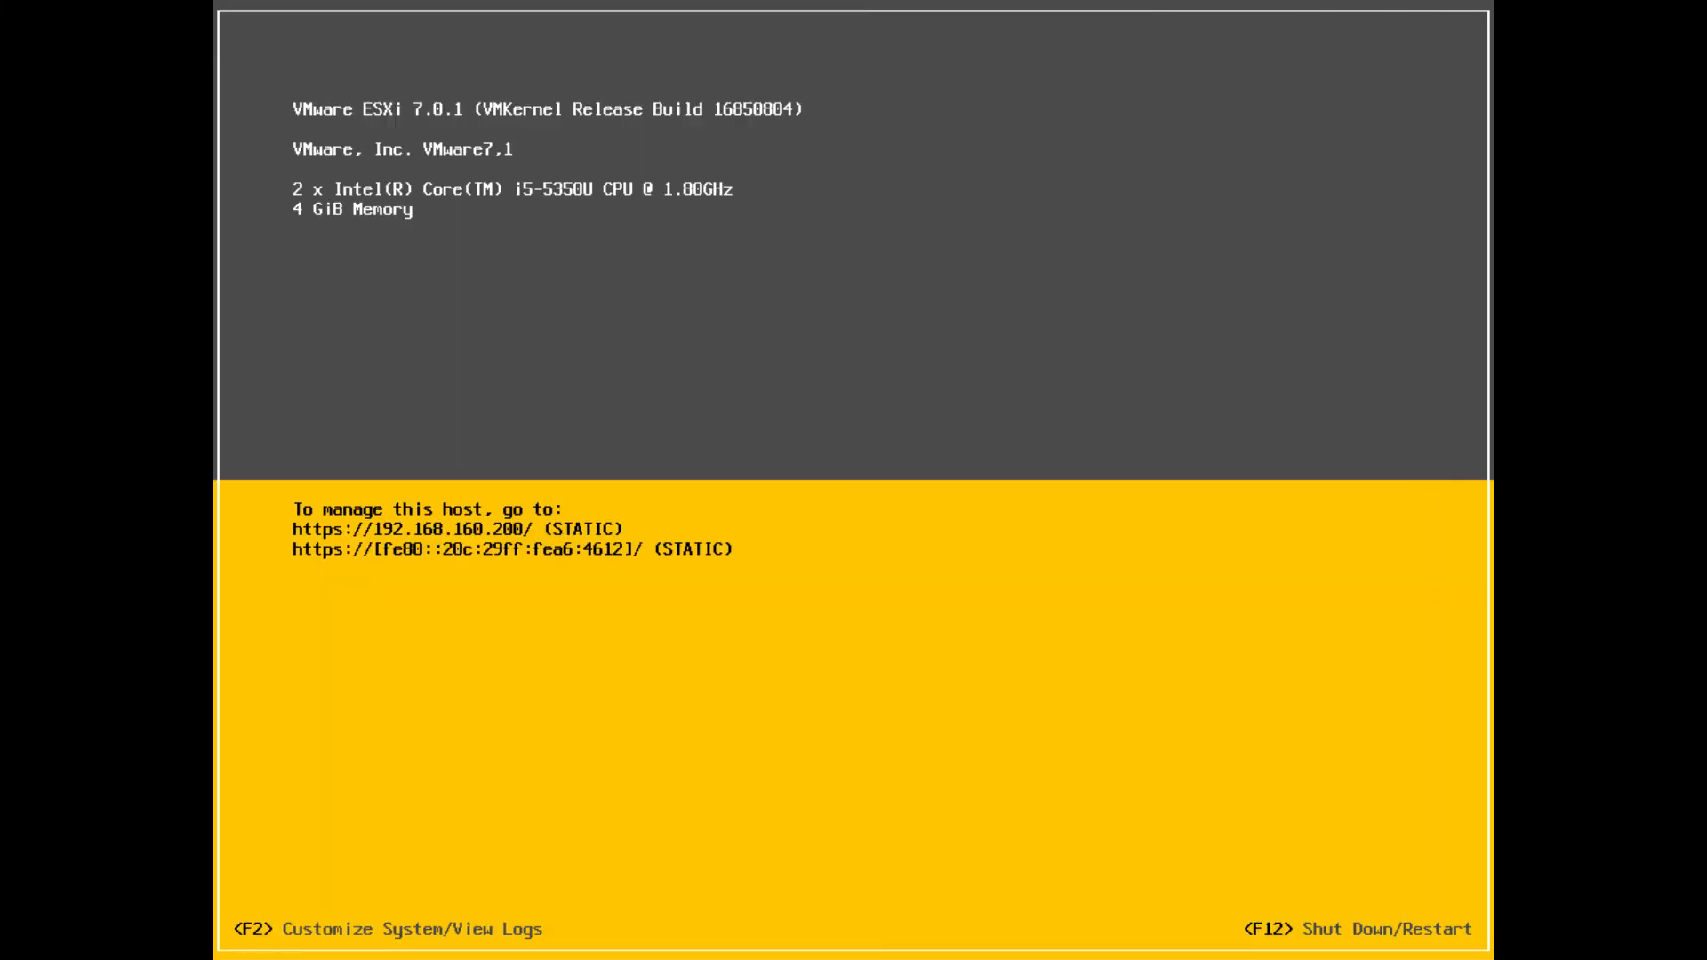
left_click(980, 618)
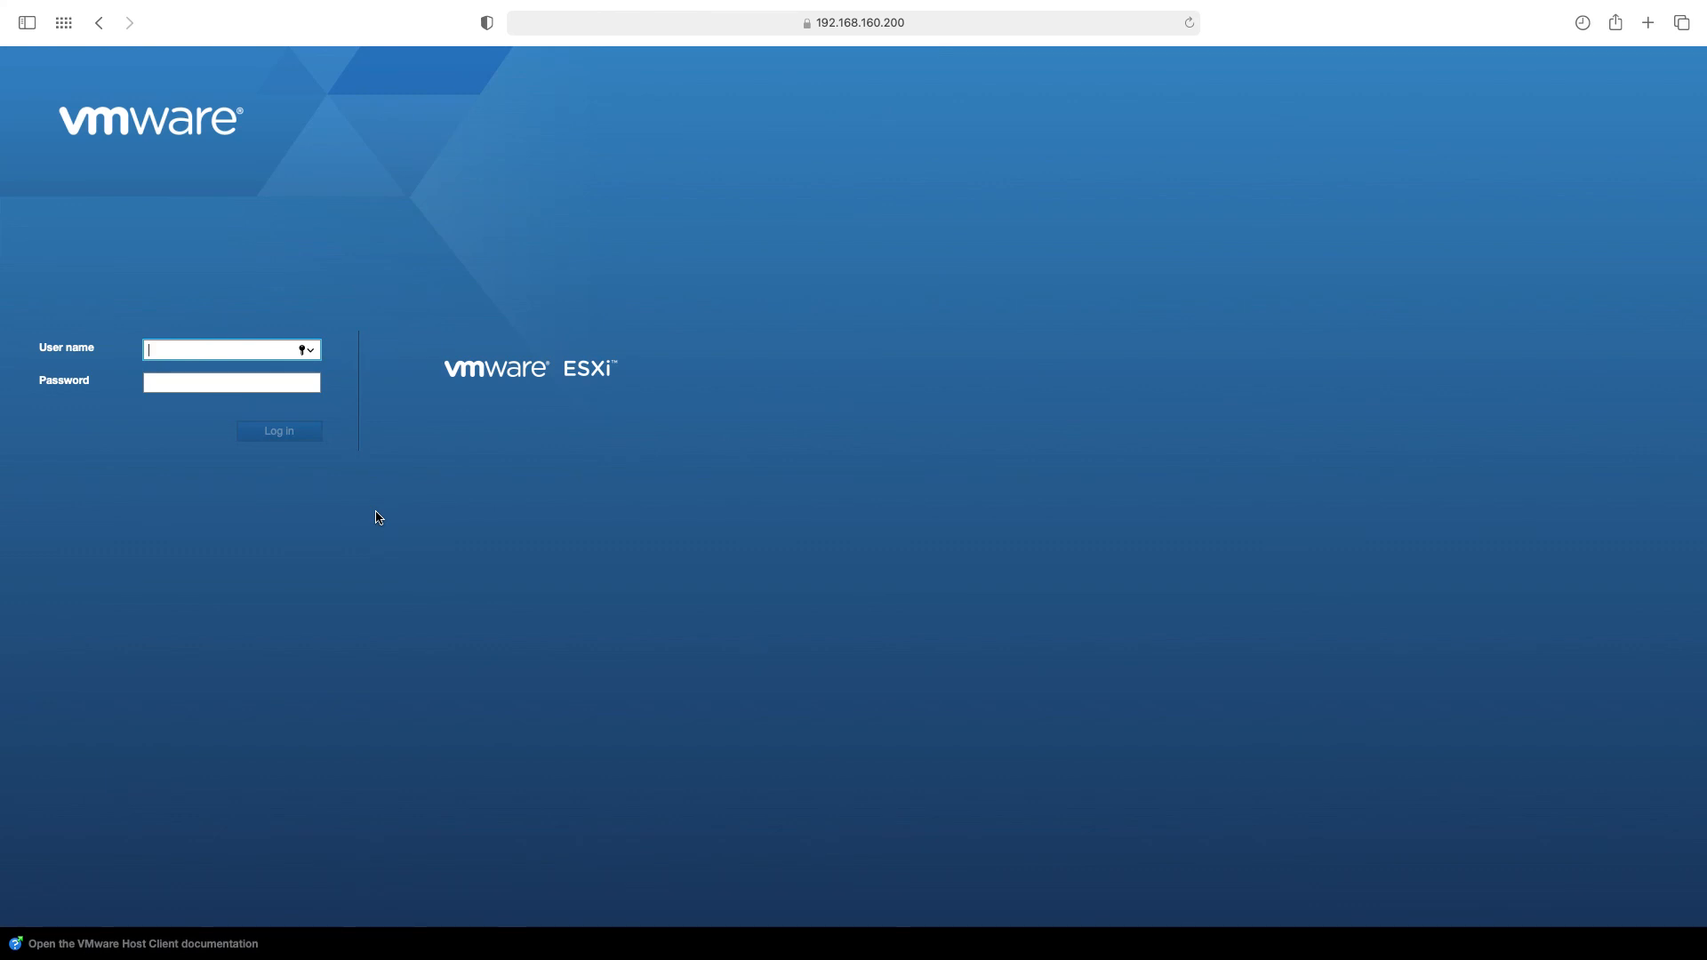
Log in to the ESXi Host Client at 192.168.160.200 as root with its password
type("root")
key("Tab")
type("********")
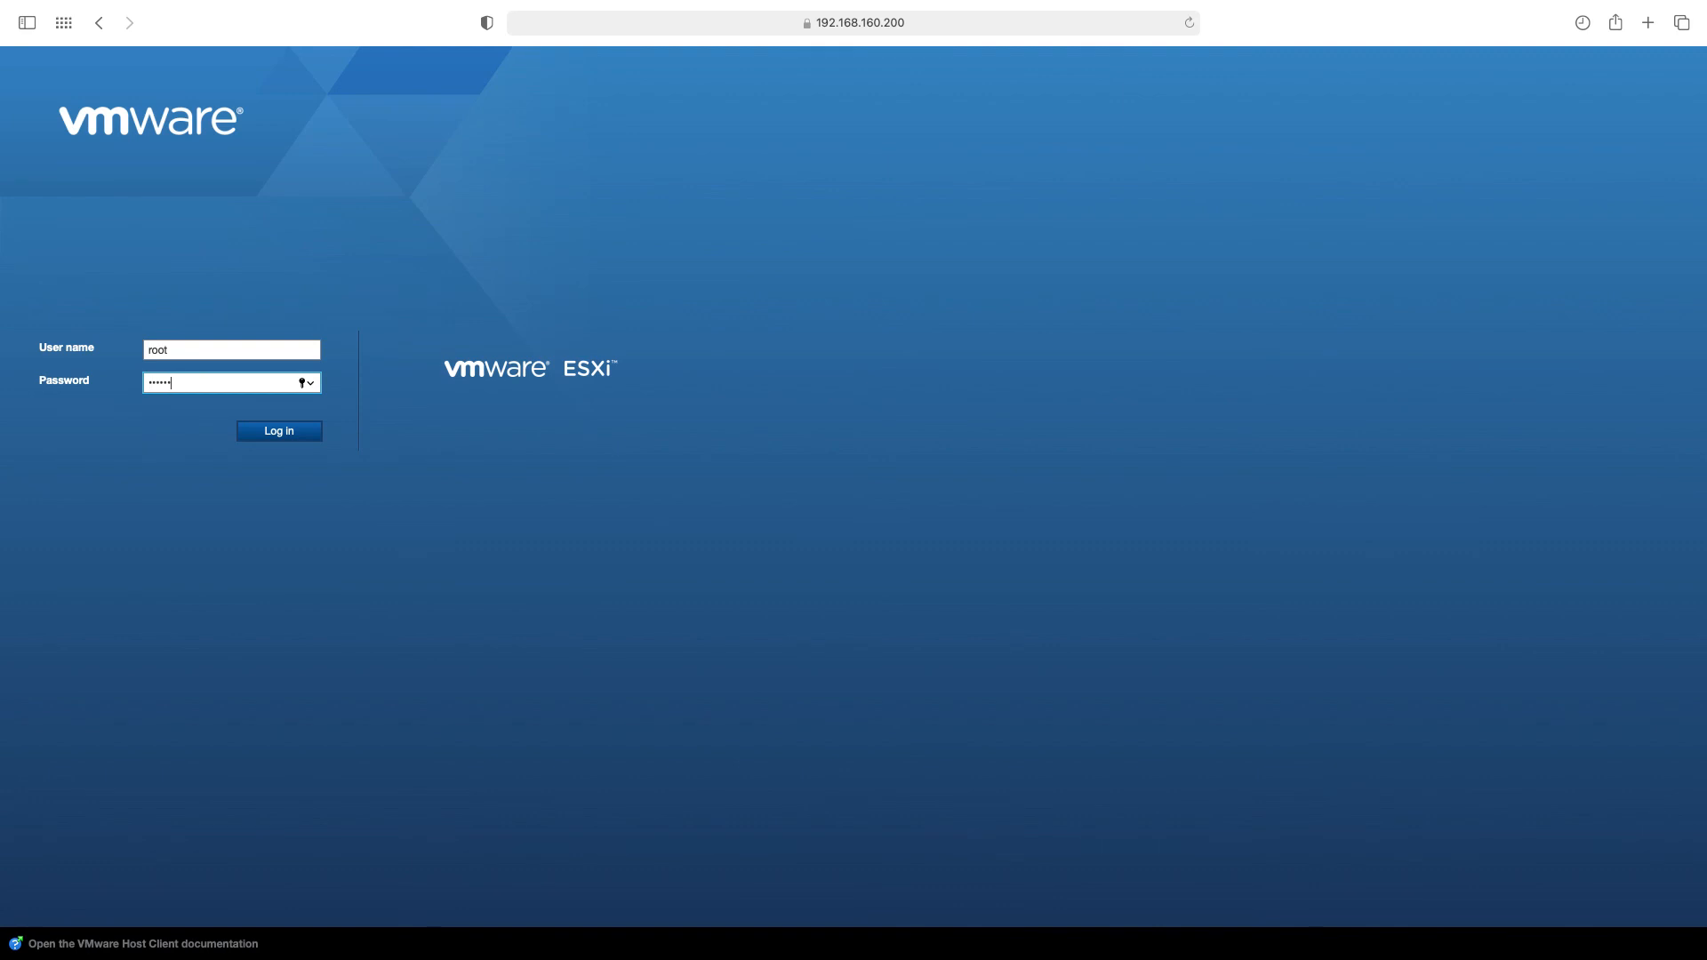
key("Return")
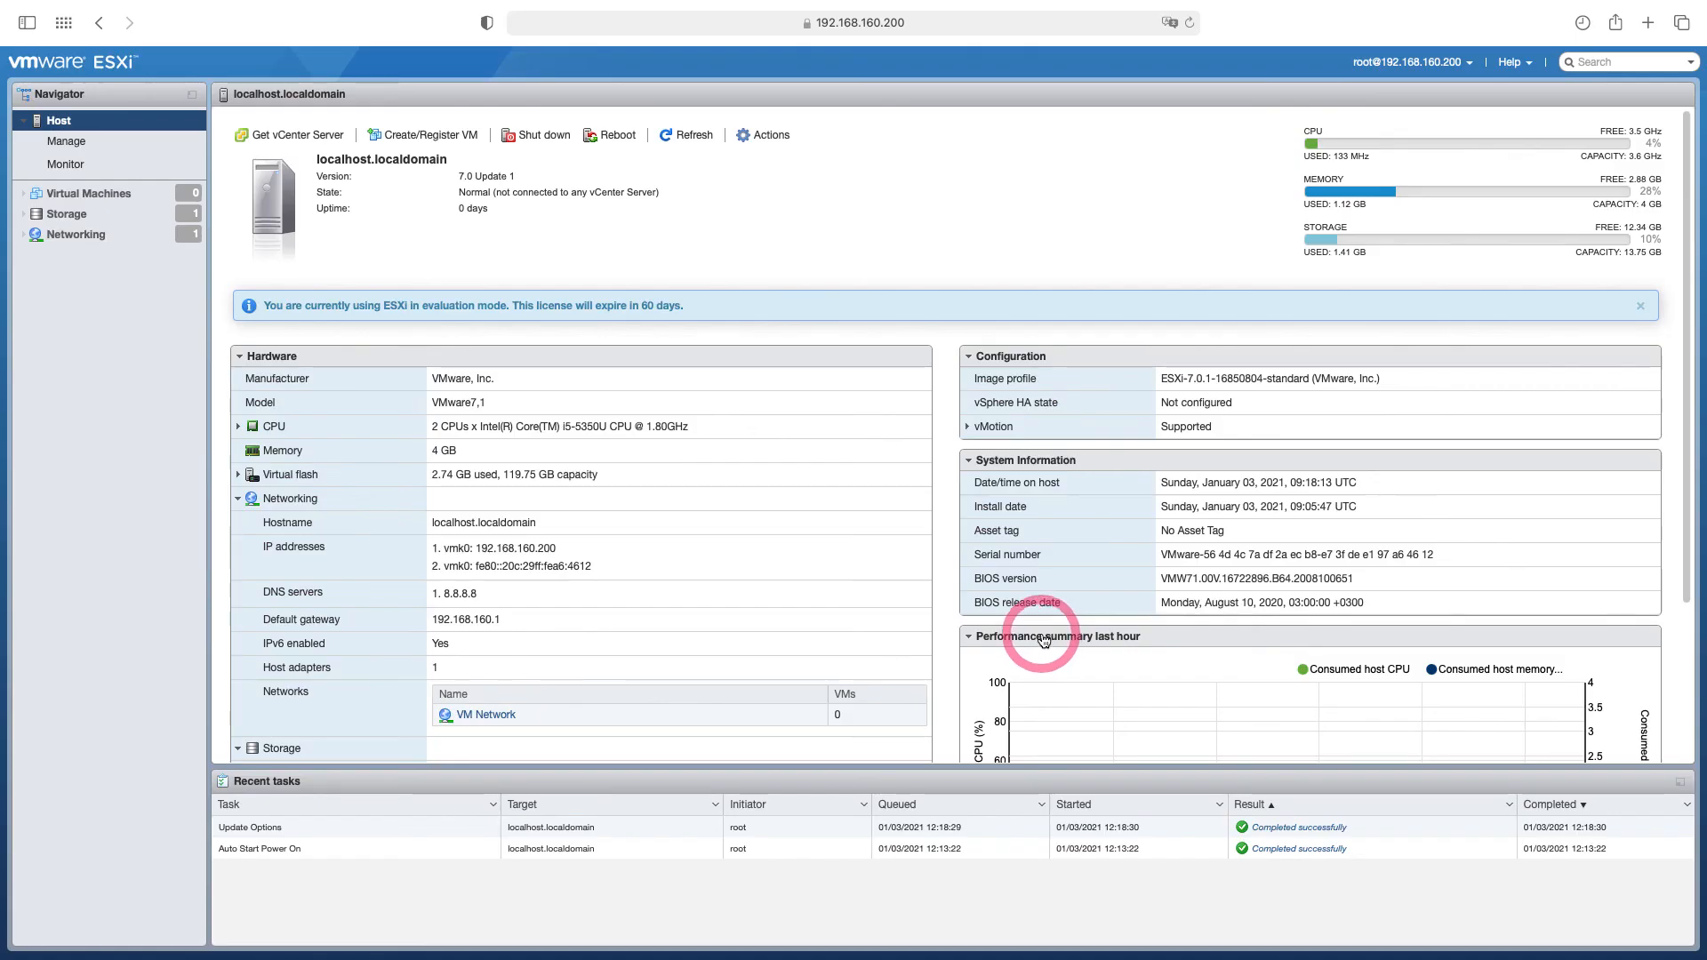